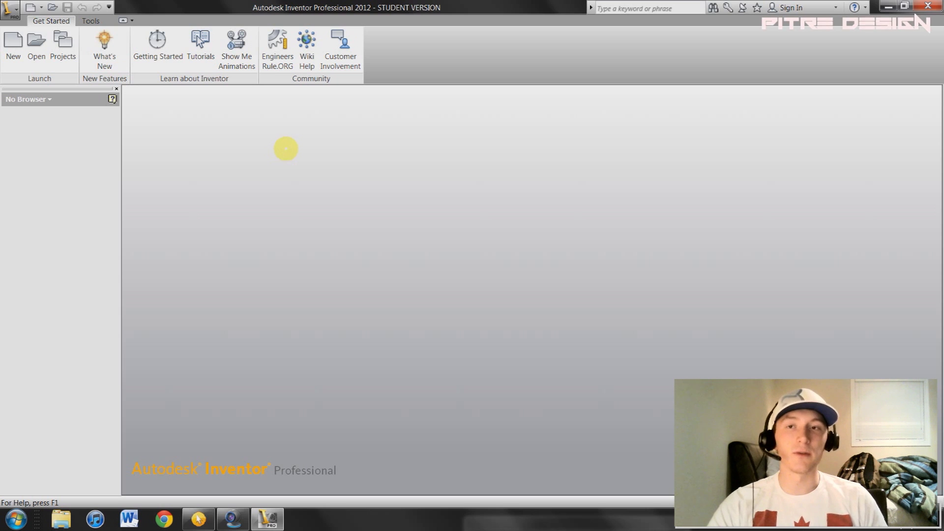
Create a Standard.iam assembly and place the Wheel, leg and Flat piece parts in it.
click(23, 57)
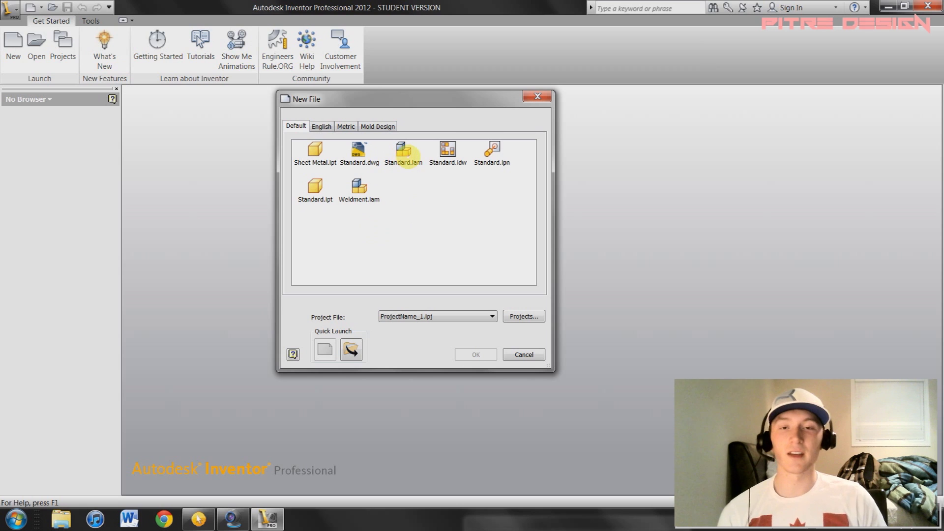
double_click(404, 153)
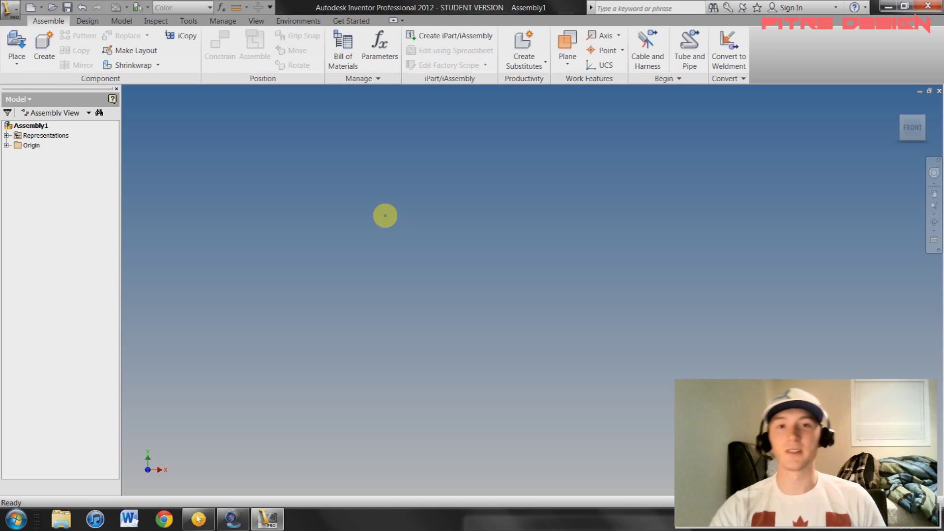
click(16, 45)
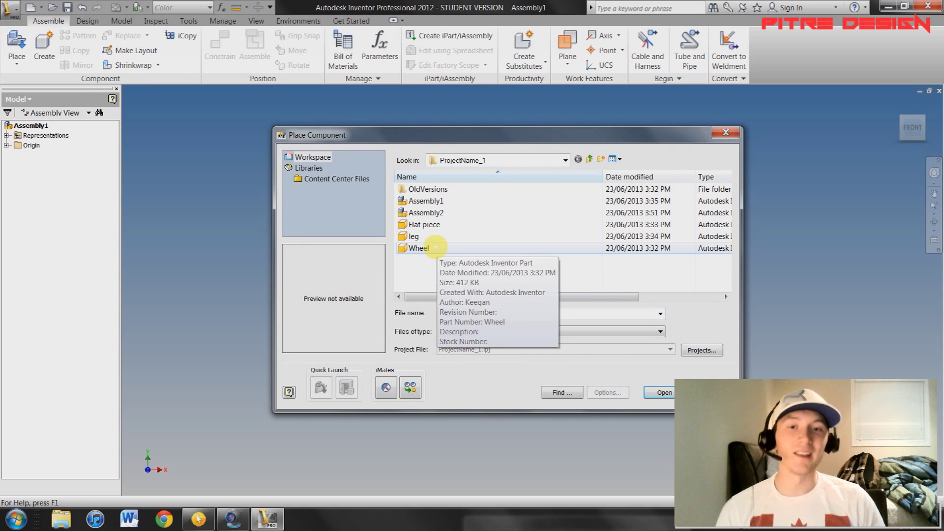
click(423, 248)
ctrl+click(413, 236)
ctrl+click(423, 224)
click(658, 392)
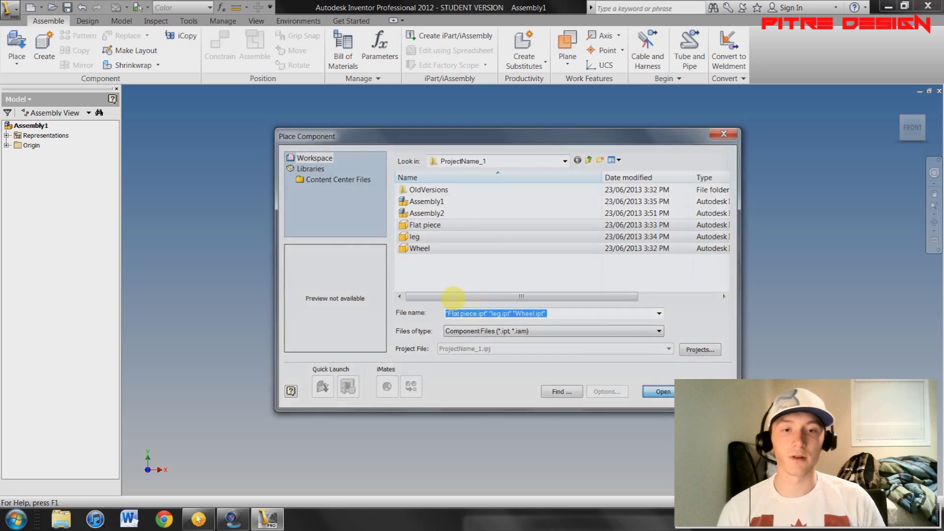
click(416, 287)
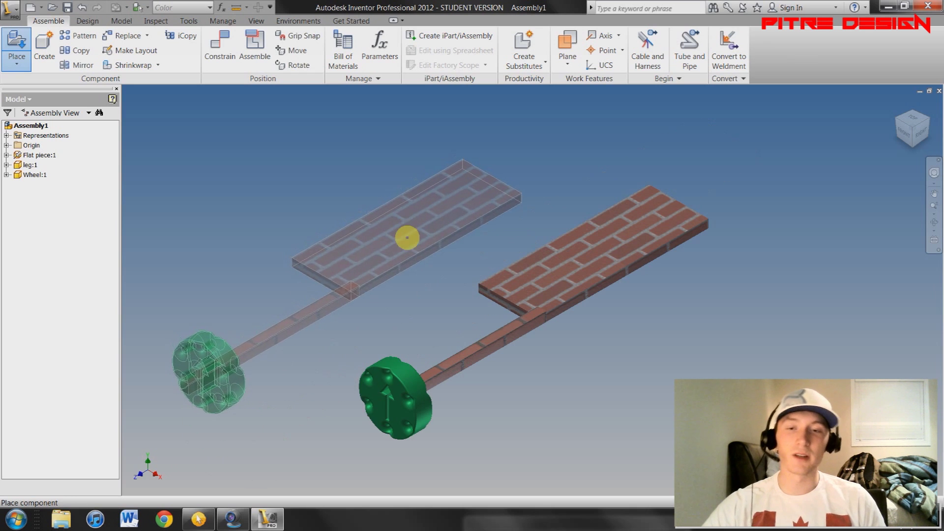
End part placement and pull the leg and wheel away from the brick Flat piece.
key(Escape)
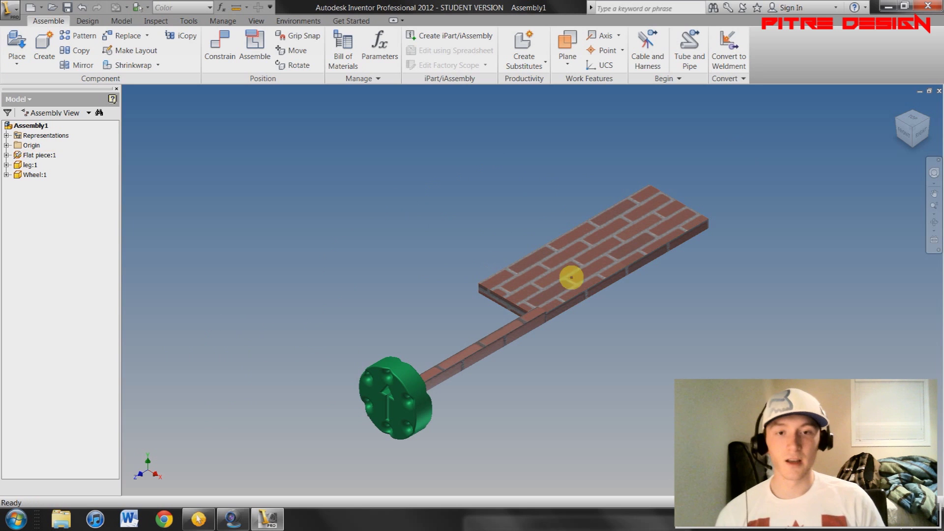
key(F4)
drag(588, 330, 507, 344)
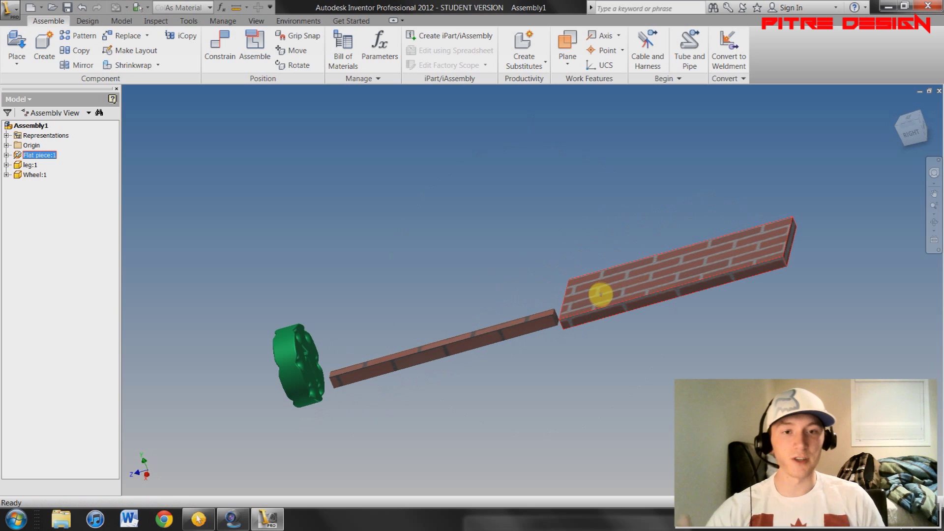
right_click(602, 287)
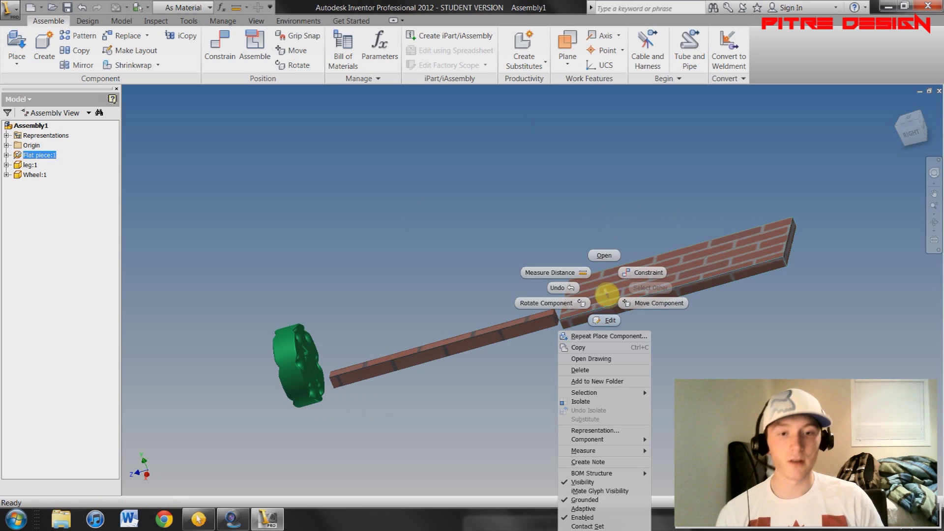
click(703, 246)
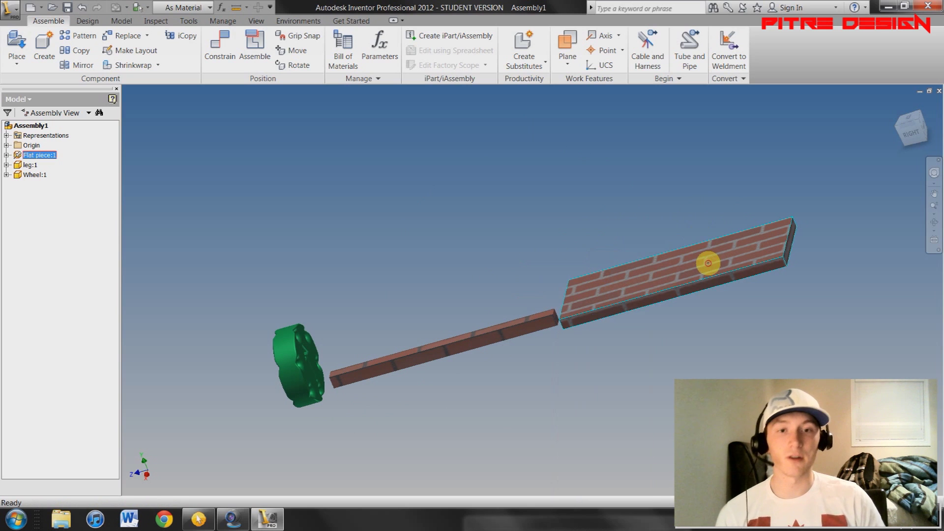
drag(488, 330, 479, 262)
drag(289, 372, 289, 324)
Raise the brick Flat piece slightly and make it Grounded.
click(676, 290)
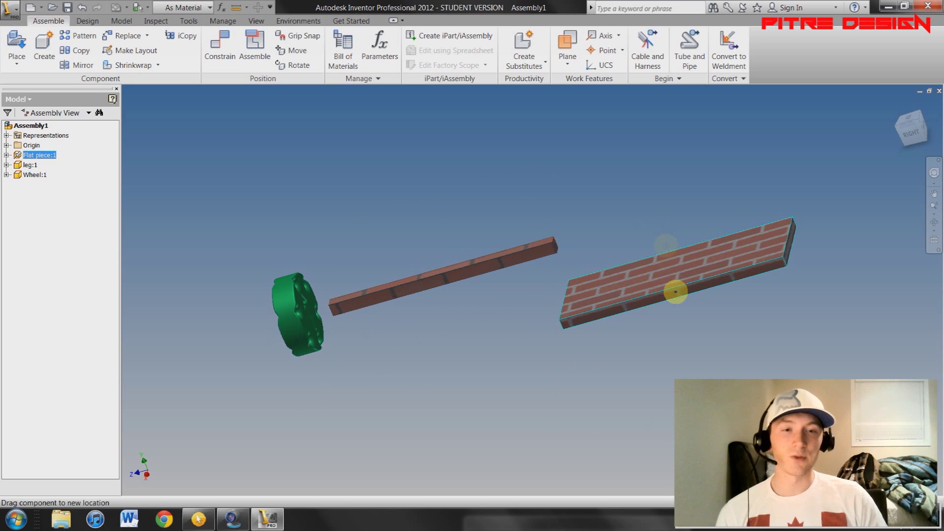
right_click(652, 271)
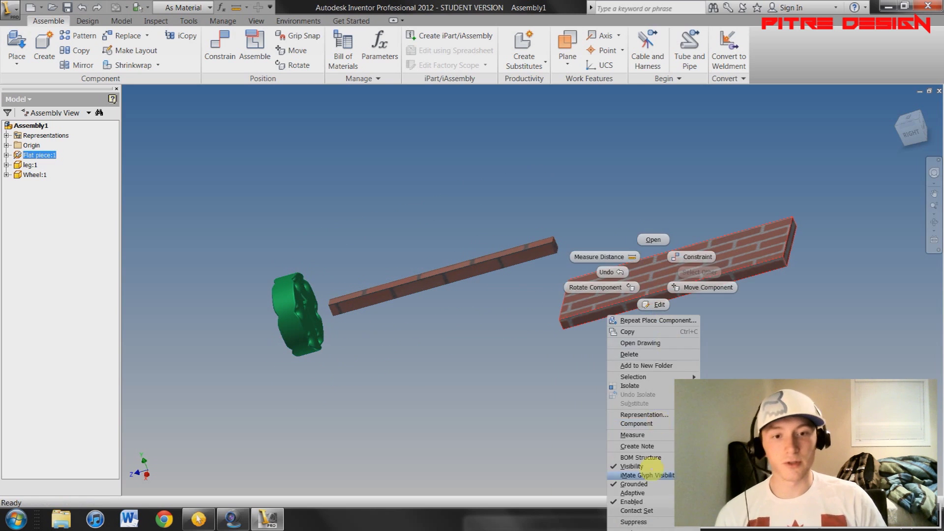
click(645, 494)
mouse_move(660, 251)
mouse_down()
mouse_move(655, 276)
mouse_move(651, 253)
mouse_move(742, 297)
mouse_move(662, 256)
mouse_move(657, 240)
mouse_up()
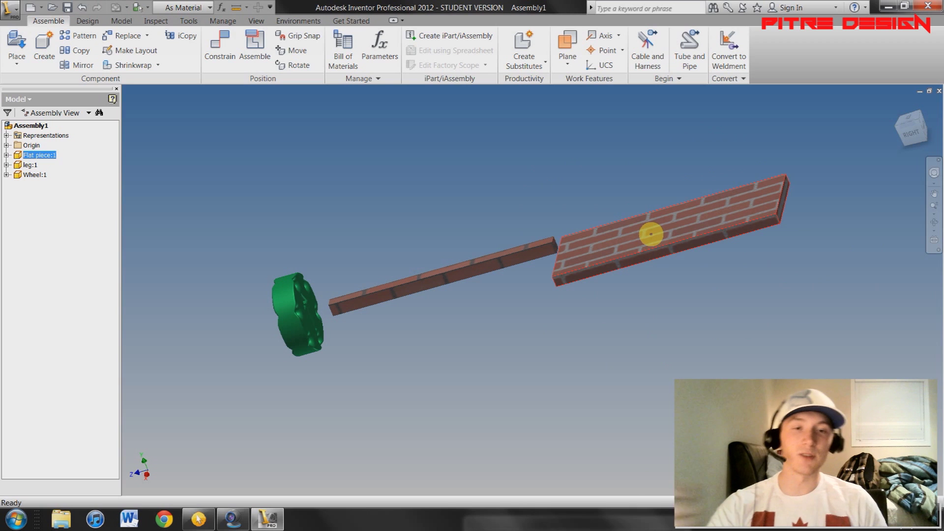
right_click(650, 234)
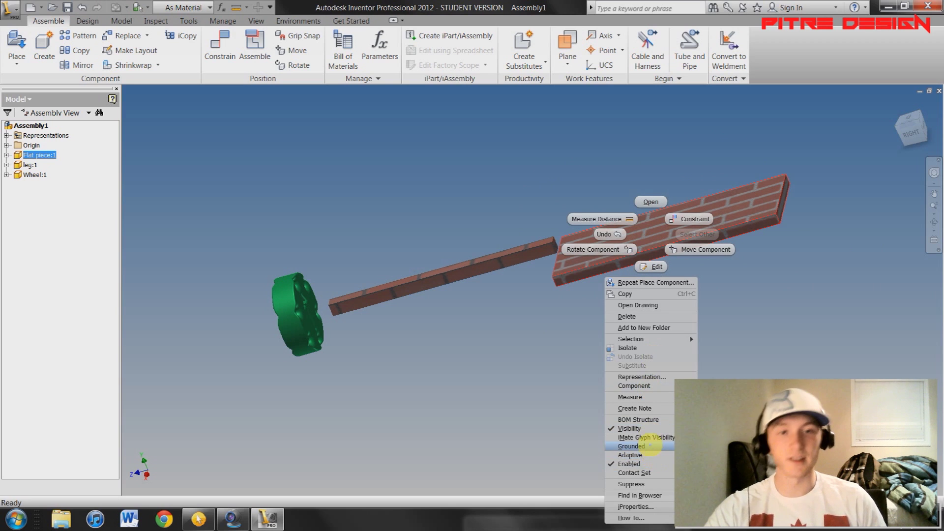
click(649, 446)
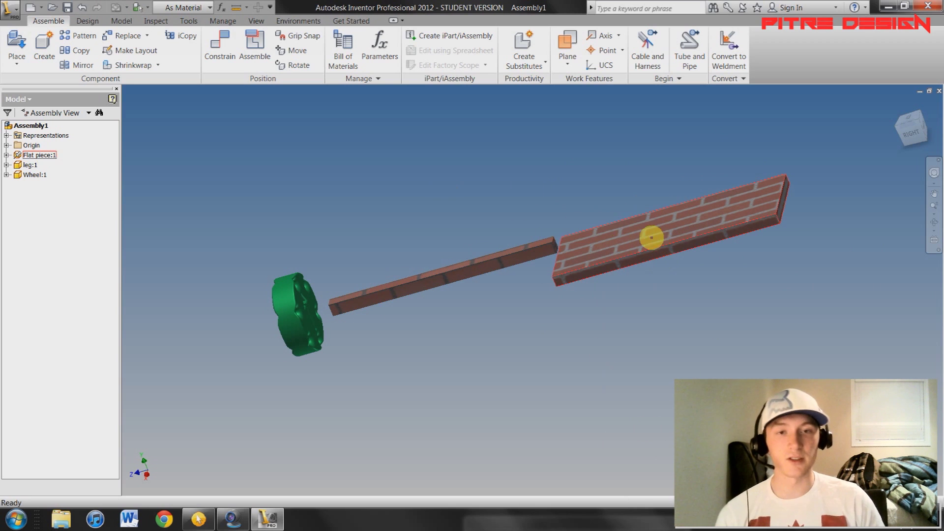
key(F4)
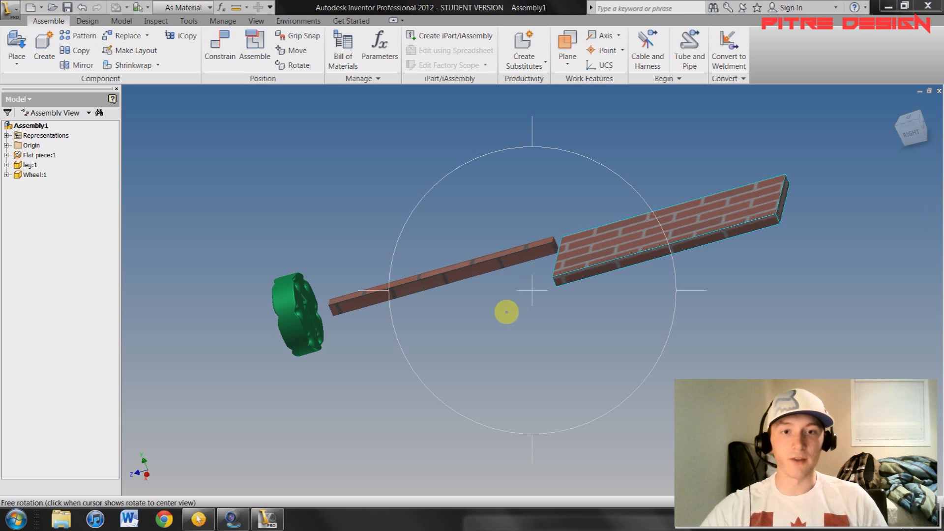
drag(583, 289, 538, 324)
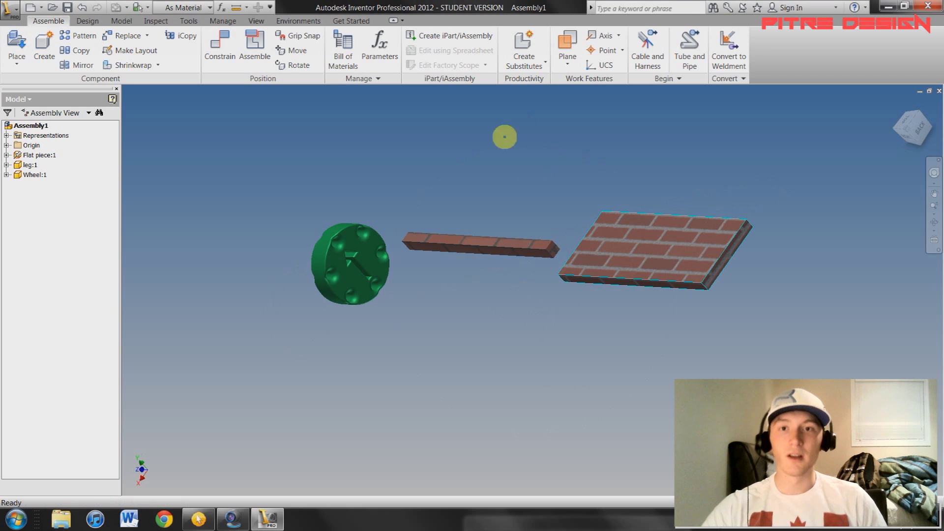
click(220, 49)
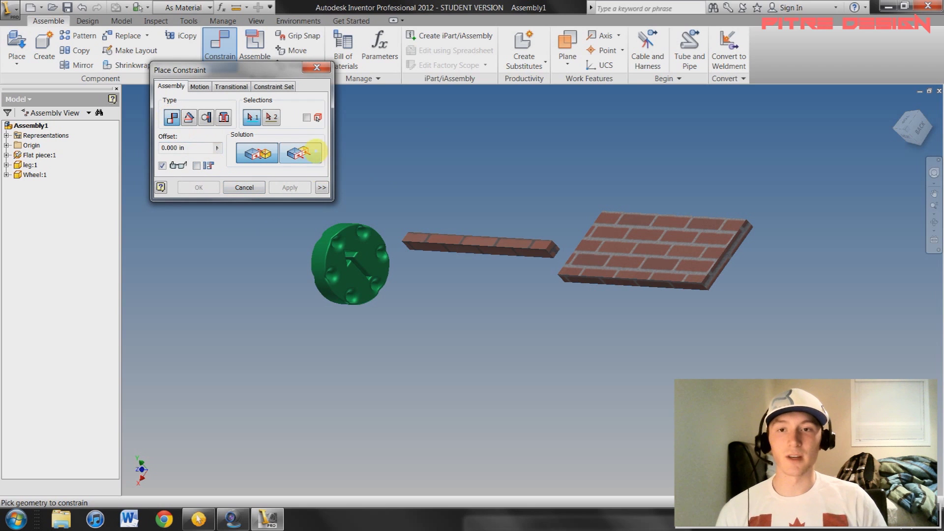
Mate the leg's end face to the brick flat piece's top face.
scroll(548, 249, up, 5)
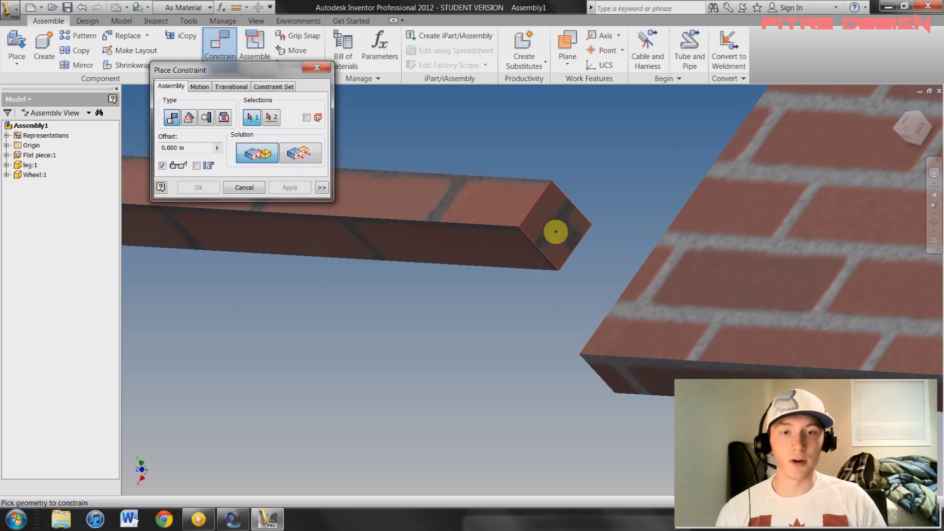
scroll(520, 225, down, 5)
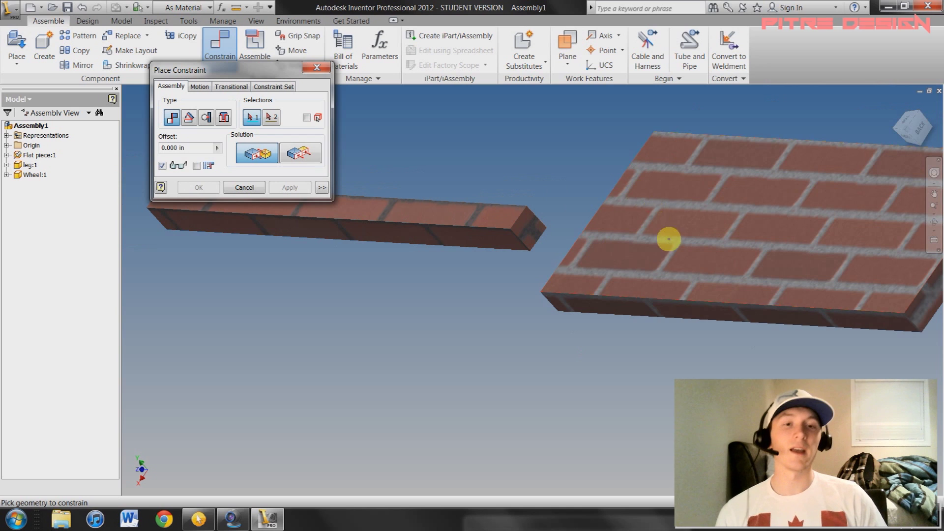
scroll(657, 233, up, 3)
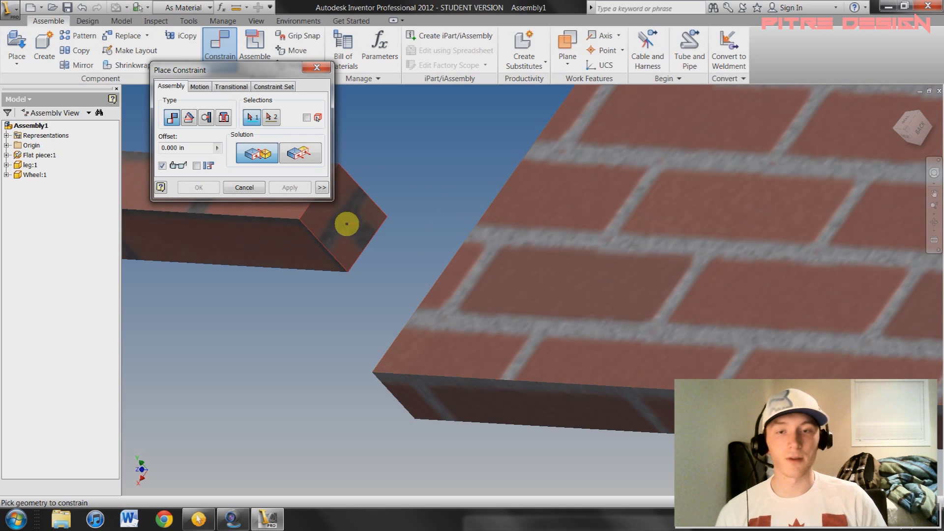
scroll(348, 224, down, 5)
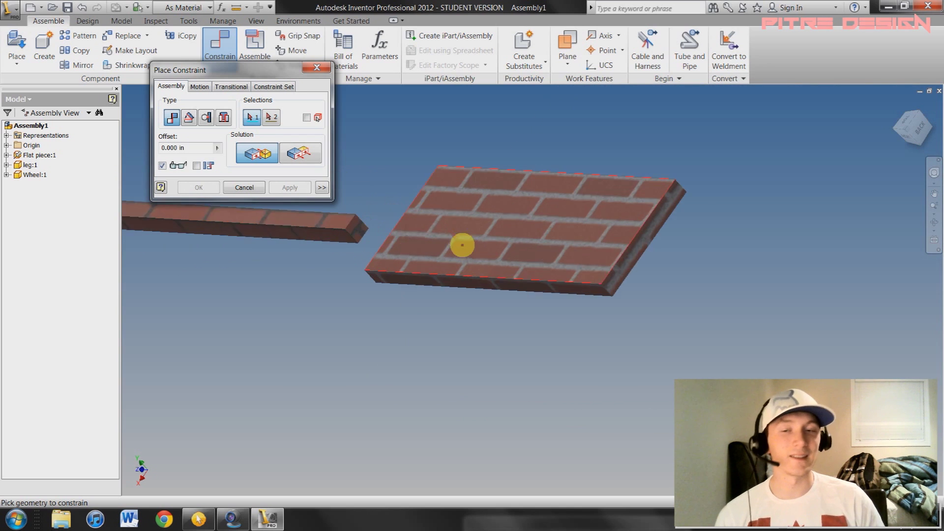
scroll(331, 217, up, 3)
click(343, 237)
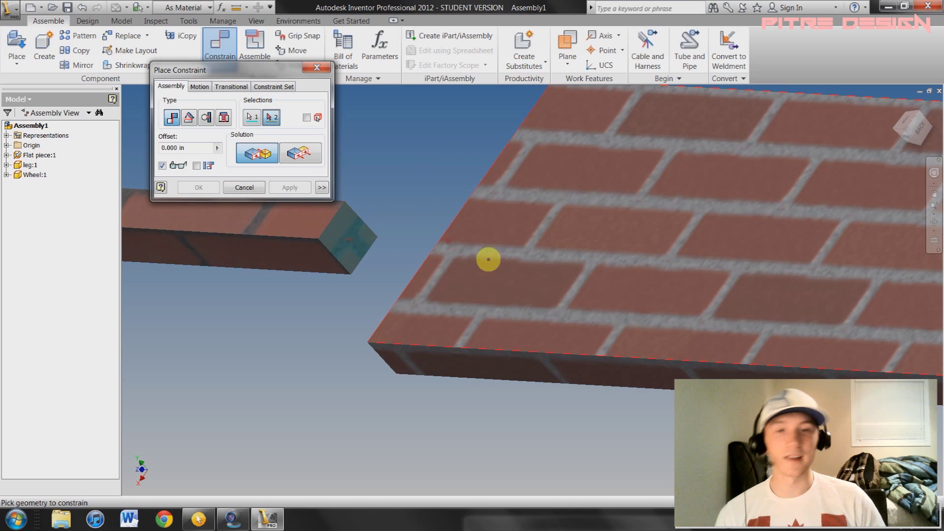
click(610, 294)
scroll(595, 283, down, 5)
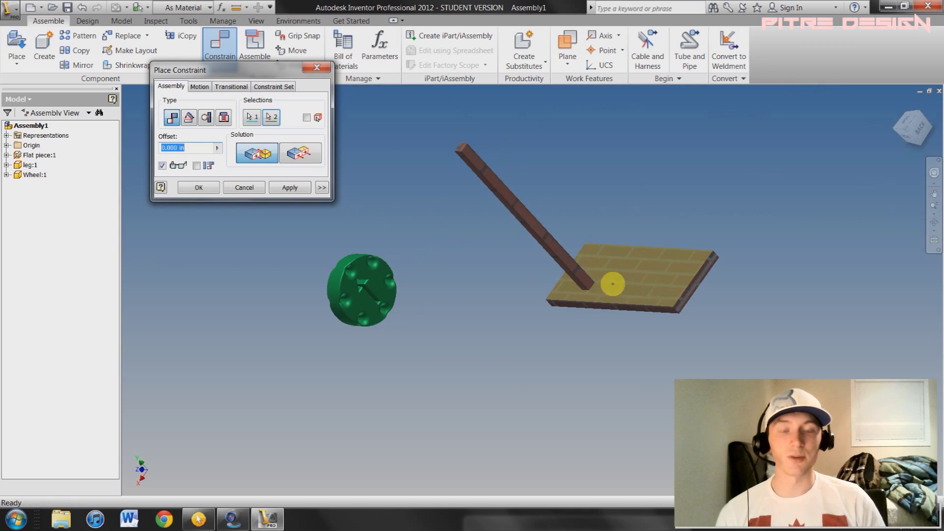
click(280, 187)
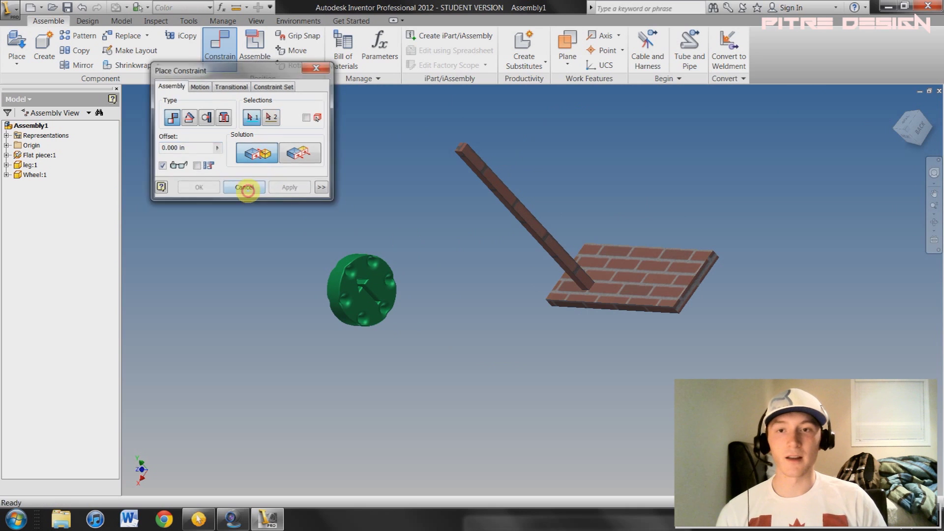
click(246, 189)
Check the mate by sliding the leg across the flat piece in right and isometric views.
click(906, 137)
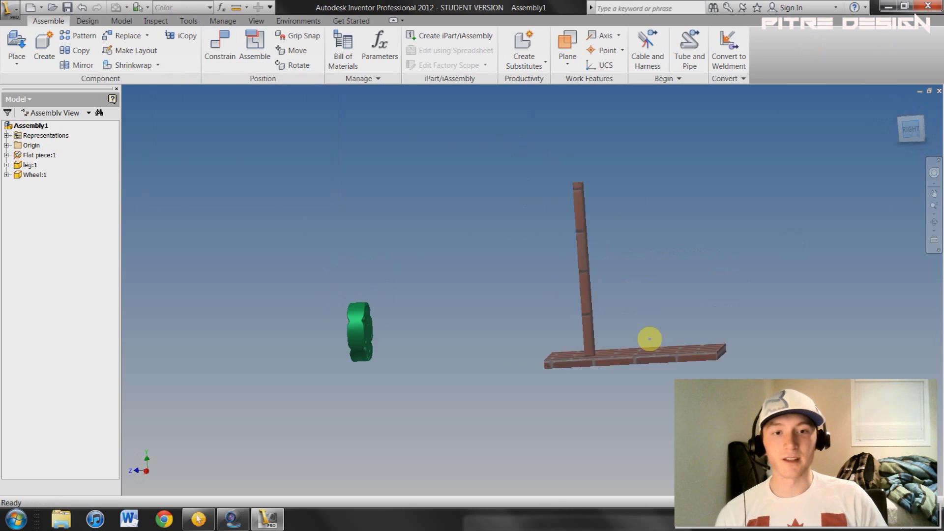
drag(546, 345, 493, 340)
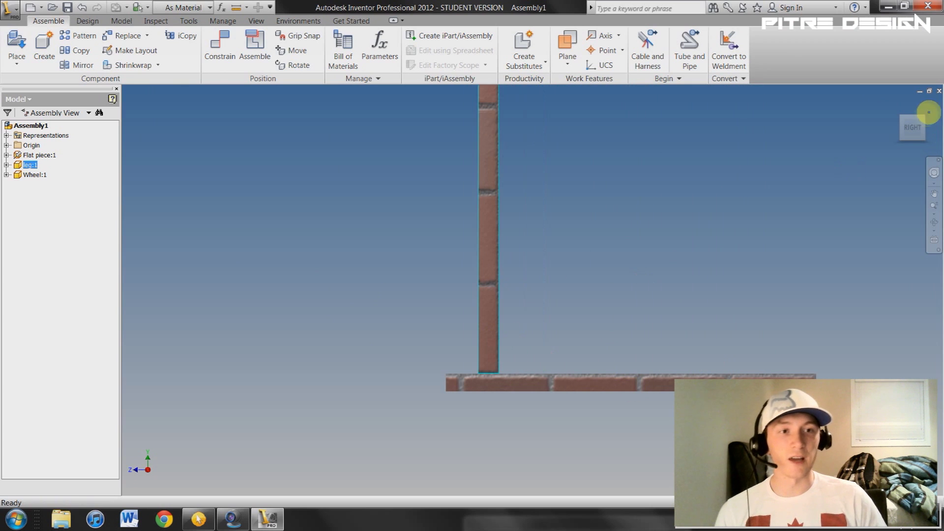
click(923, 120)
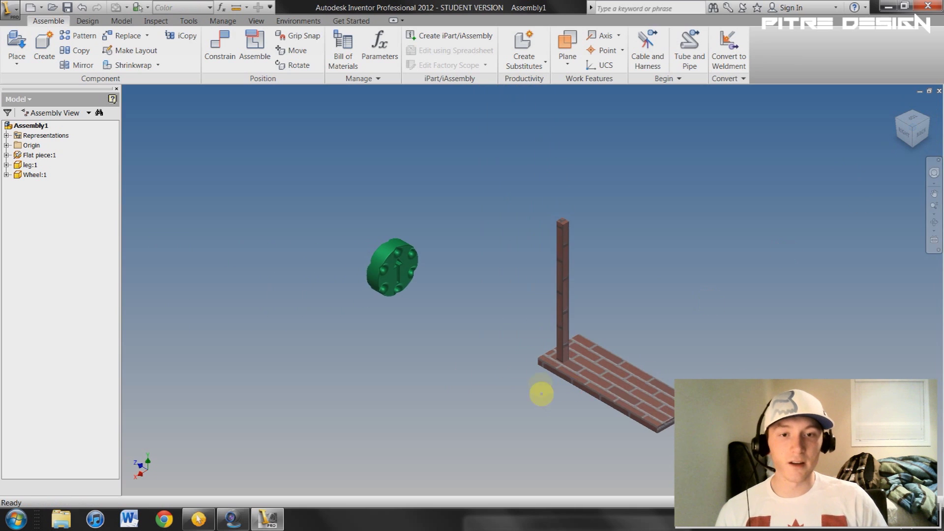
drag(605, 289, 596, 255)
Make the leg face flush with the flat piece's side at 0.1 offset, then test it.
click(236, 65)
scroll(592, 305, down, 5)
click(544, 396)
click(580, 397)
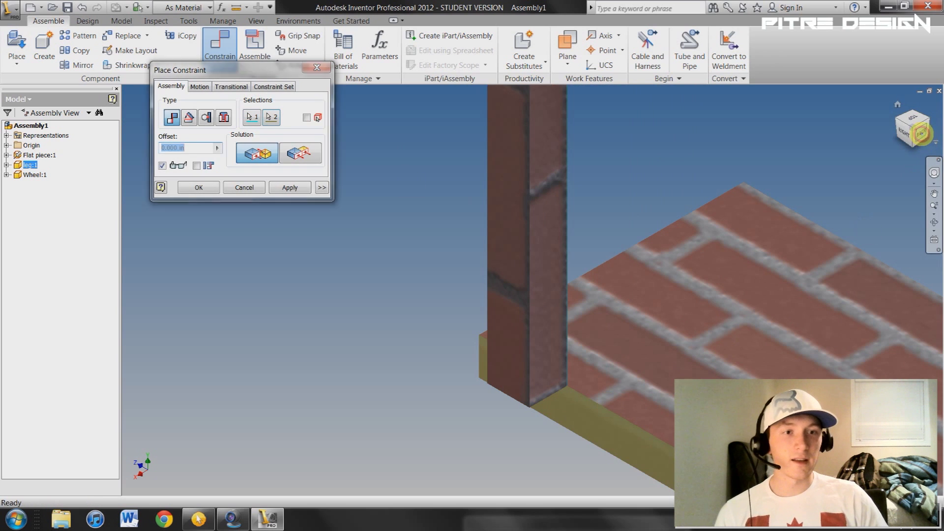
click(921, 134)
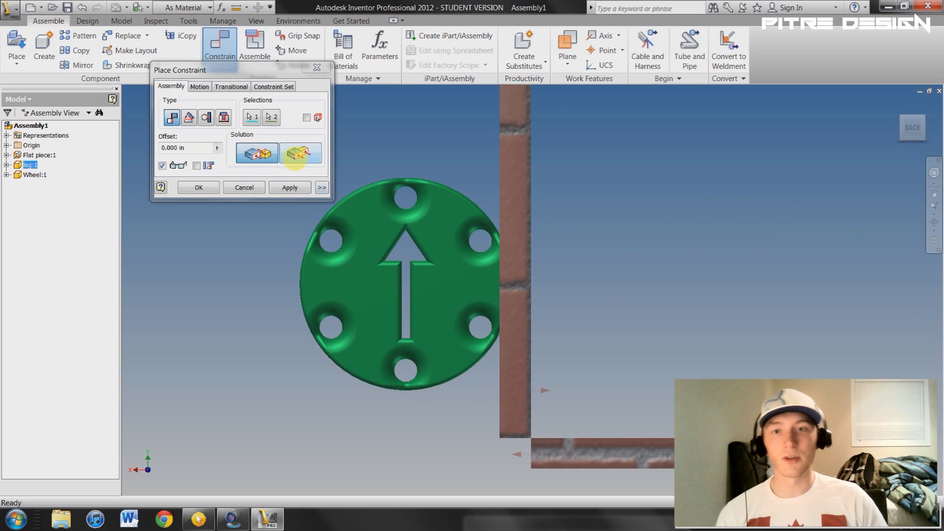
click(295, 155)
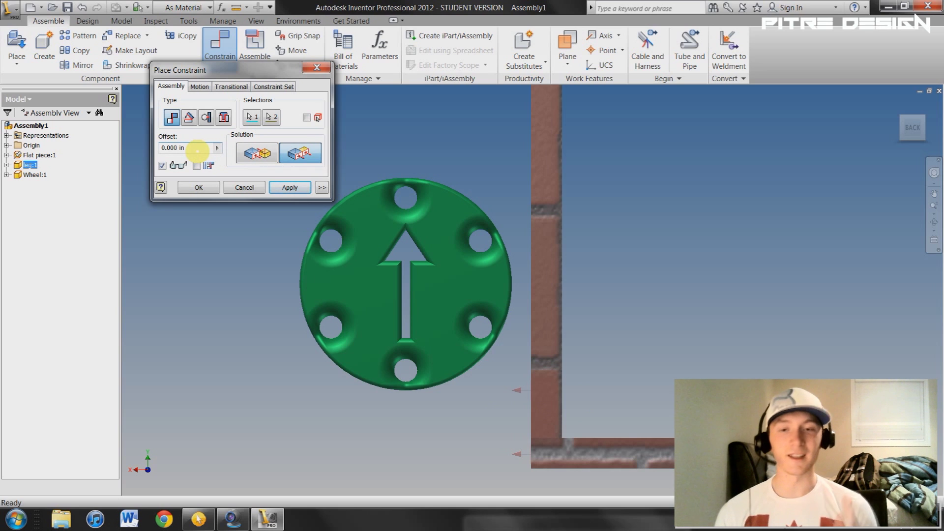
drag(184, 148, 145, 146)
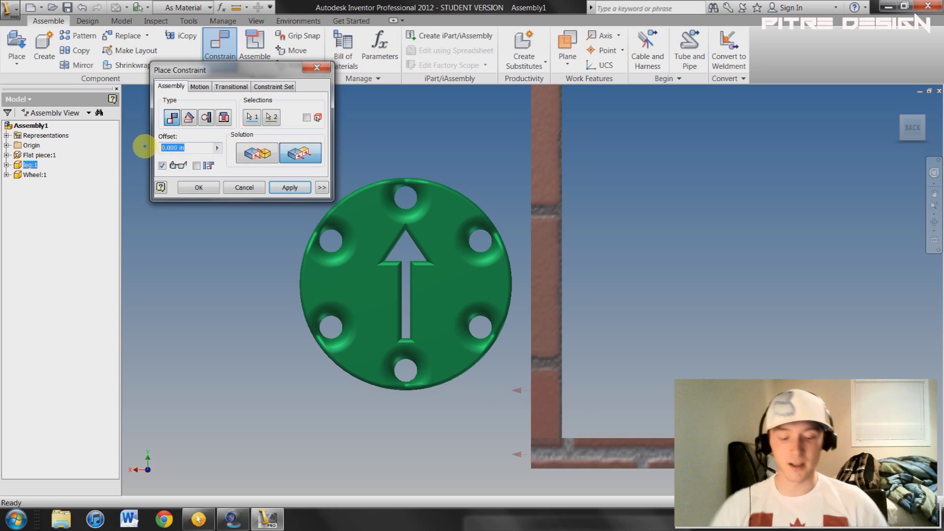
text(.1)
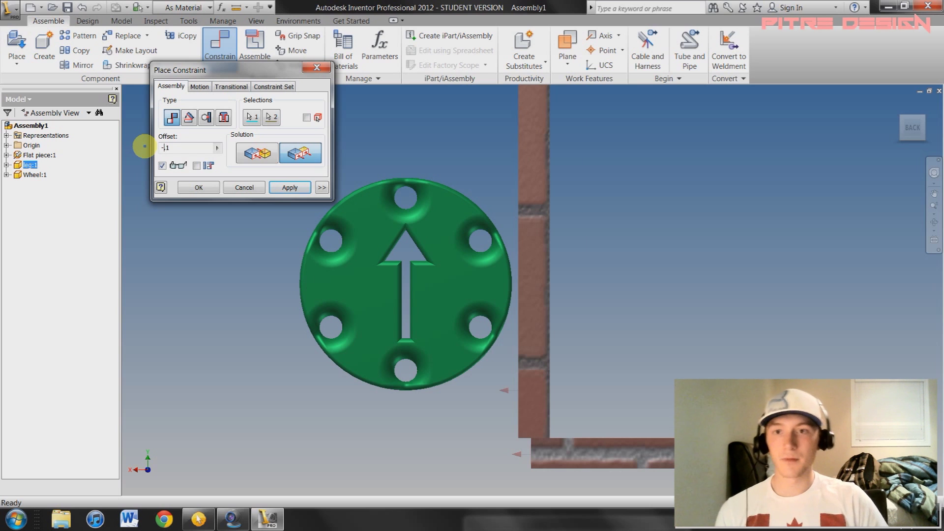
key(BackSpace)
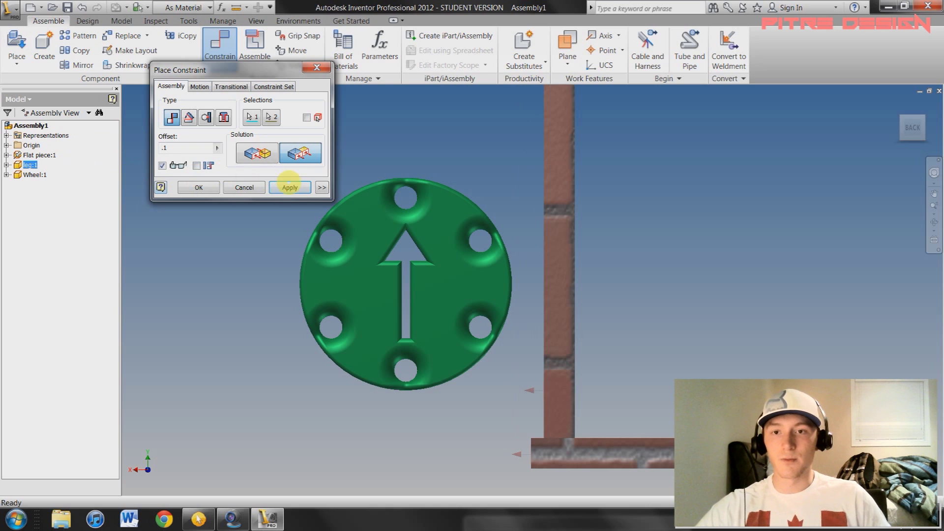
click(290, 187)
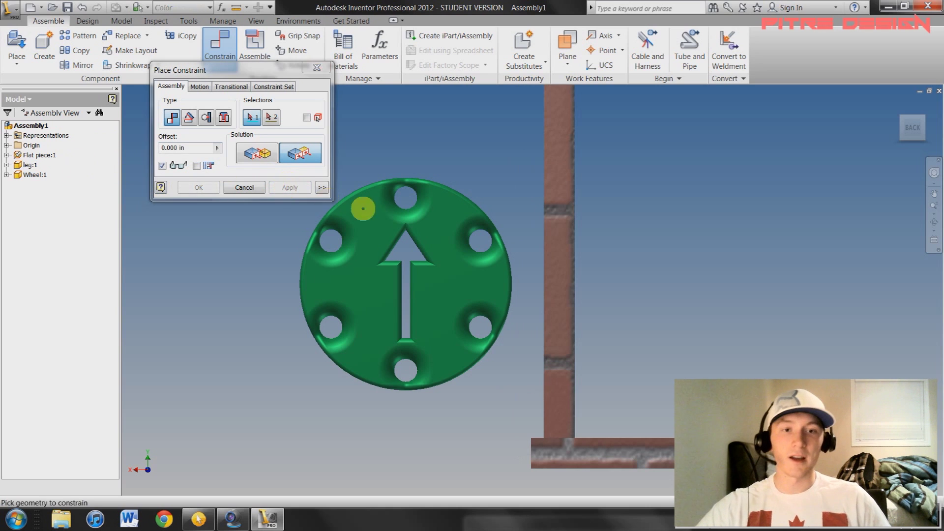
click(316, 67)
key(F6)
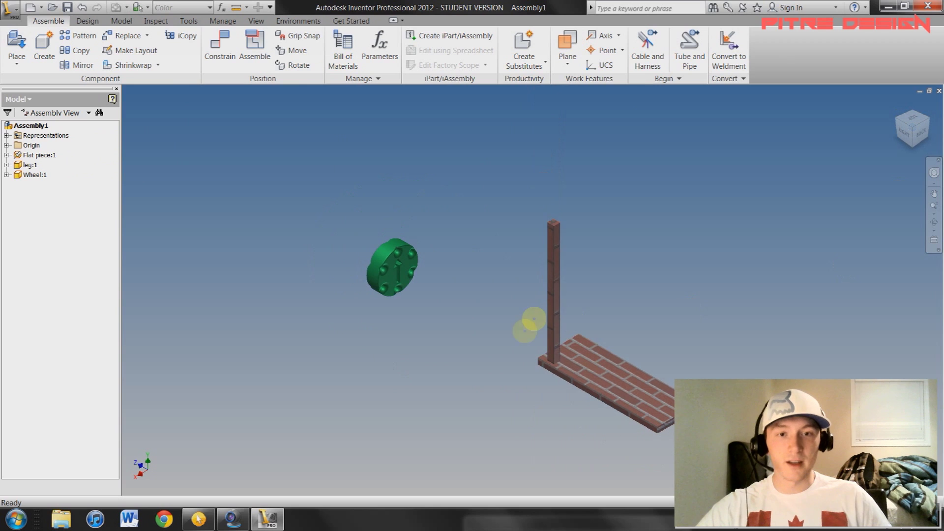
drag(558, 308, 550, 363)
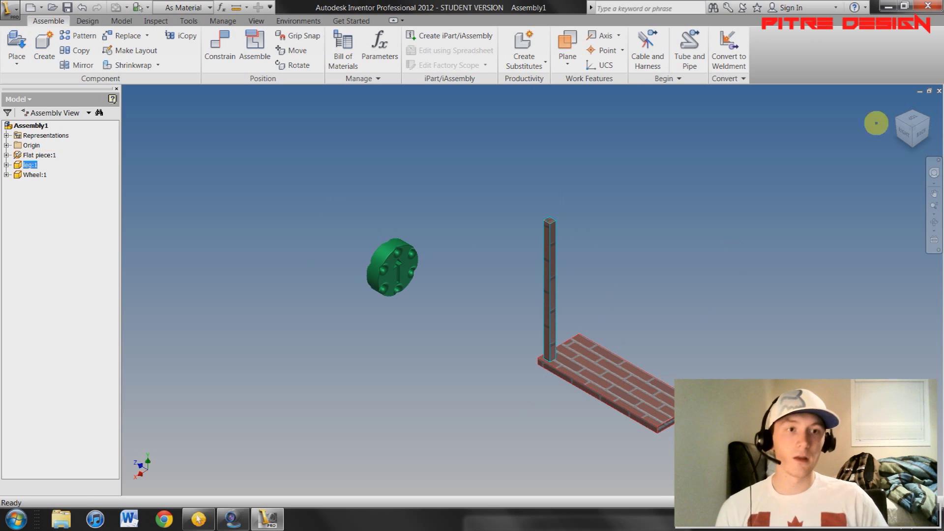
Flush the leg's side face with the flat piece's end face at 0.1 offset.
scroll(558, 371, up, 3)
click(220, 46)
scroll(544, 343, up, 5)
click(539, 320)
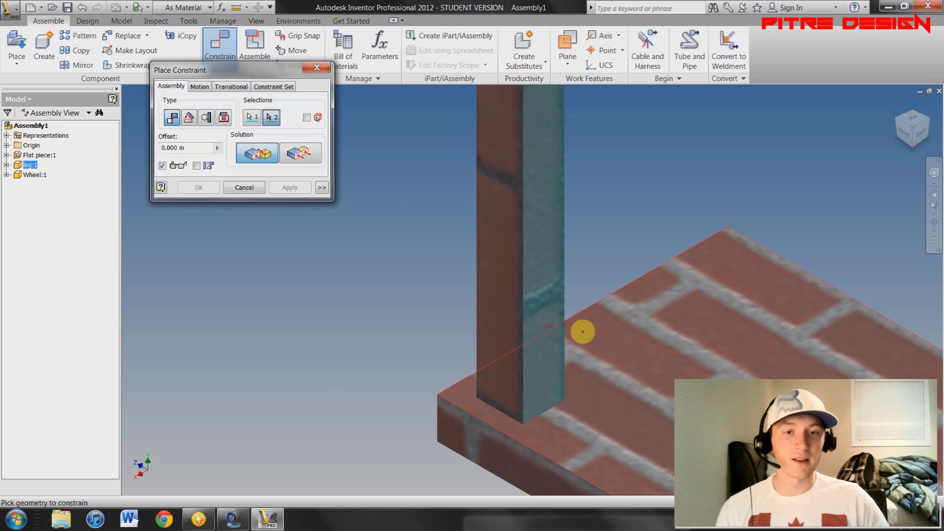
scroll(582, 331, down, 5)
scroll(835, 373, up, 6)
click(910, 352)
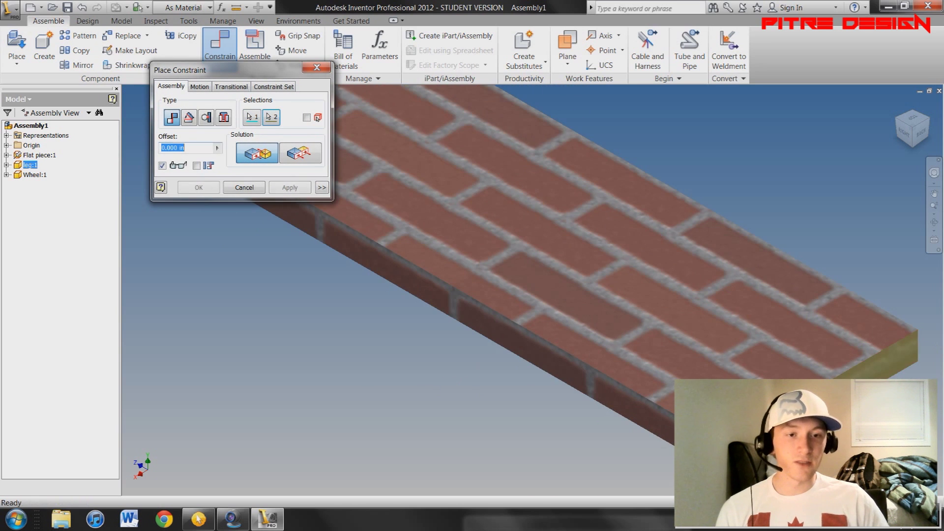
scroll(911, 351, down, 6)
click(298, 153)
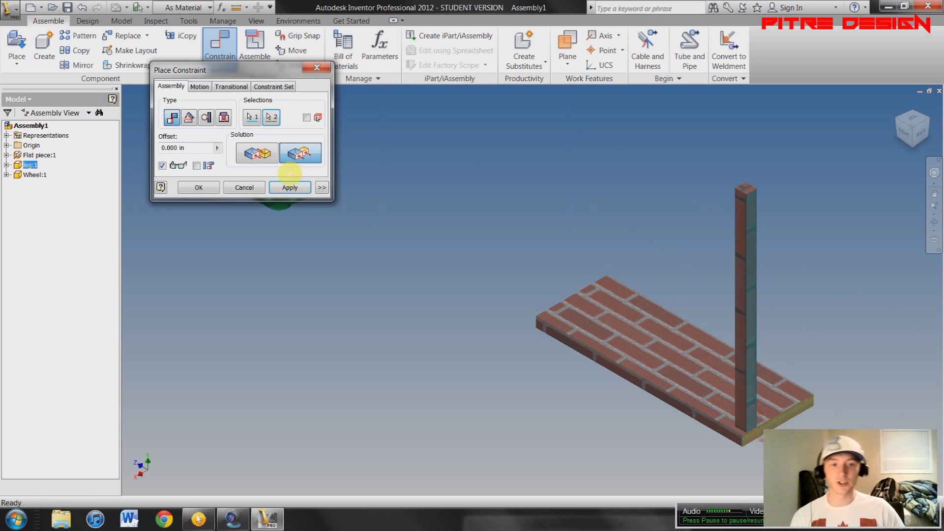
scroll(747, 432, up, 3)
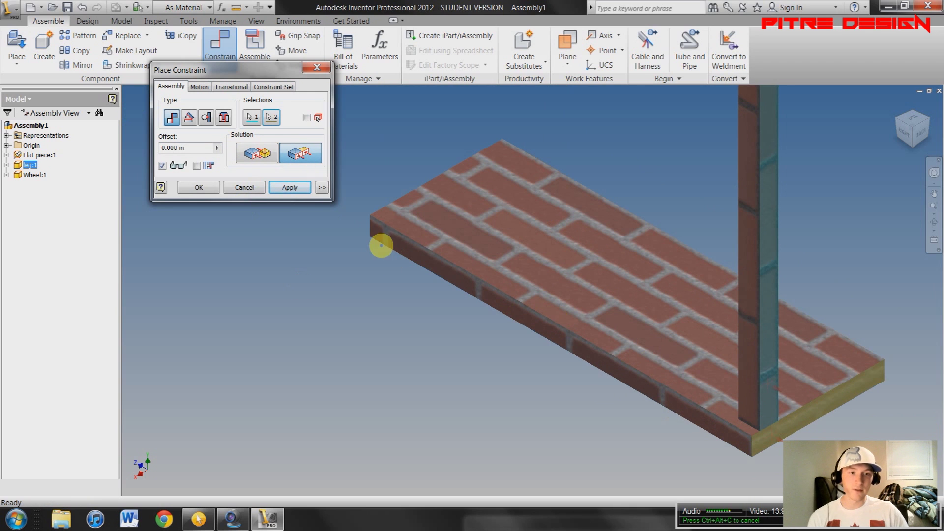
click(204, 149)
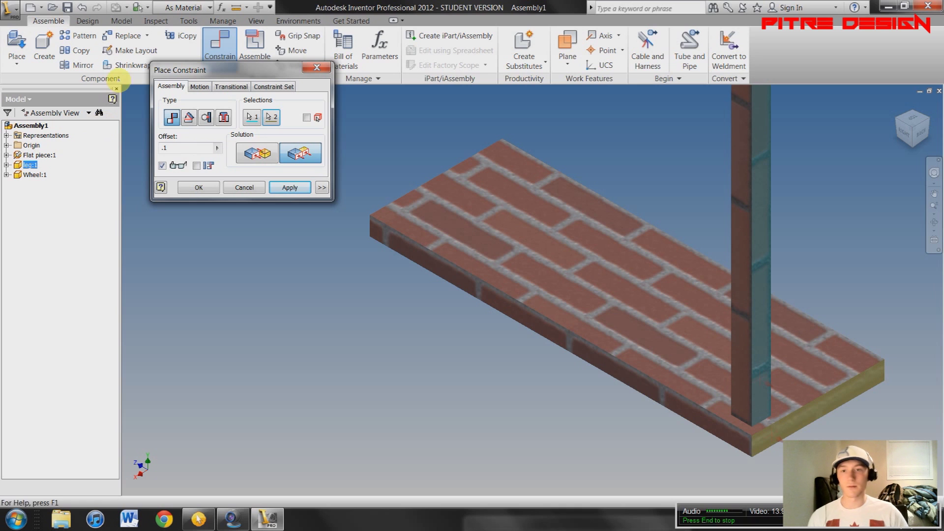
click(288, 189)
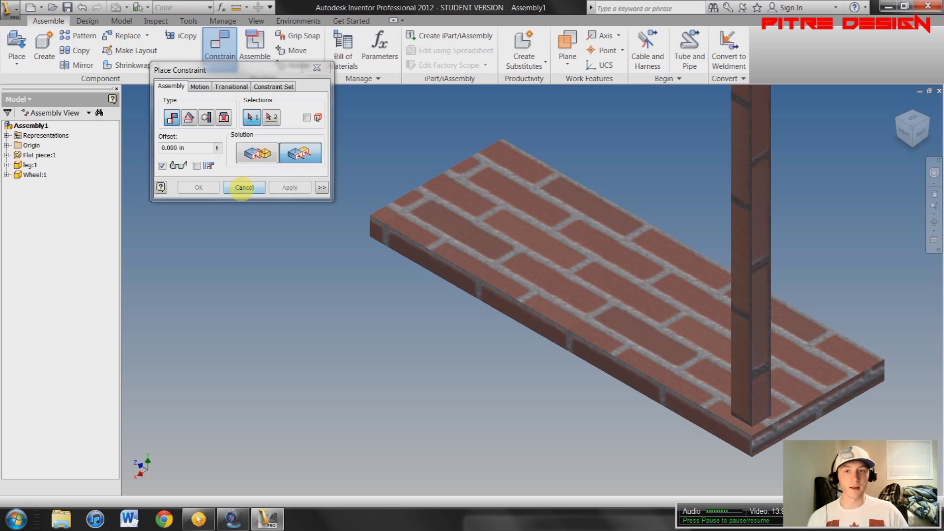
click(246, 188)
scroll(628, 261, down, 5)
scroll(632, 255, up, 2)
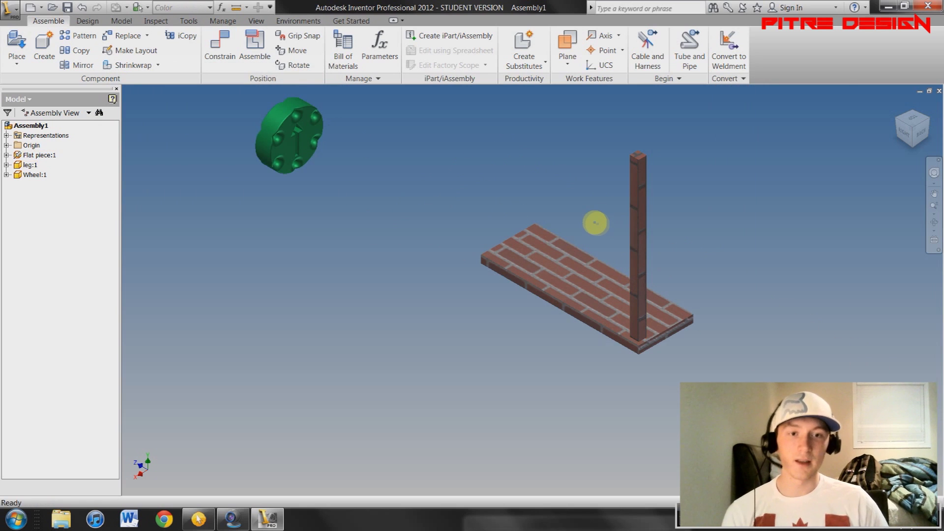
click(639, 293)
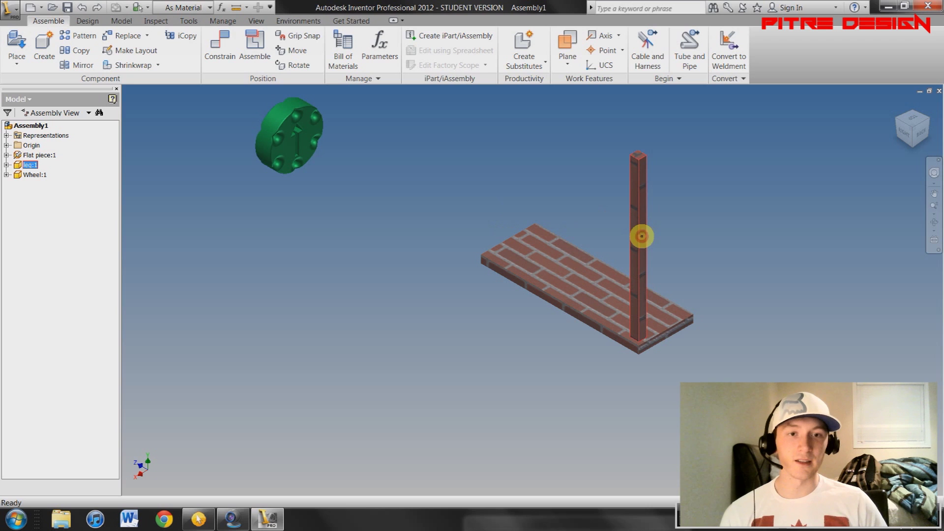
Delete the leg, leaving the brick slab and wheel, and reopen Place Constraint.
right_click(638, 239)
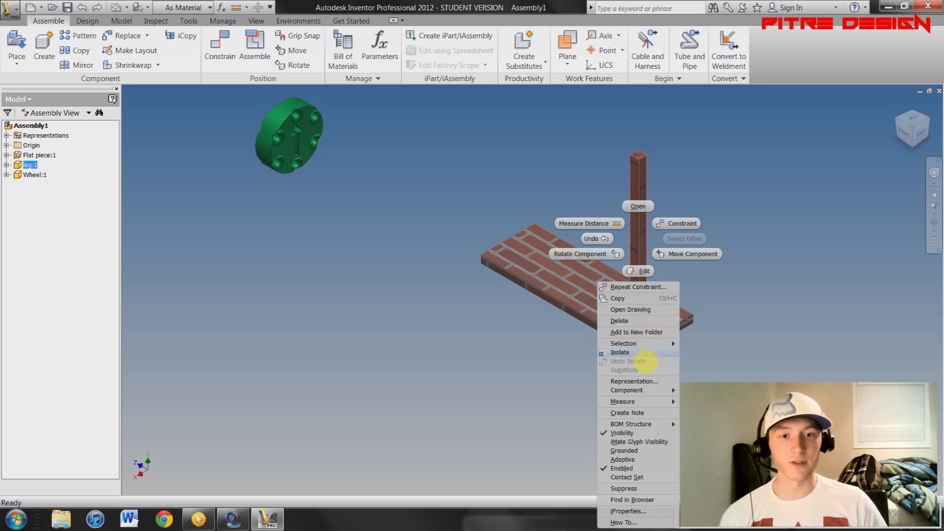
click(639, 321)
key(Home)
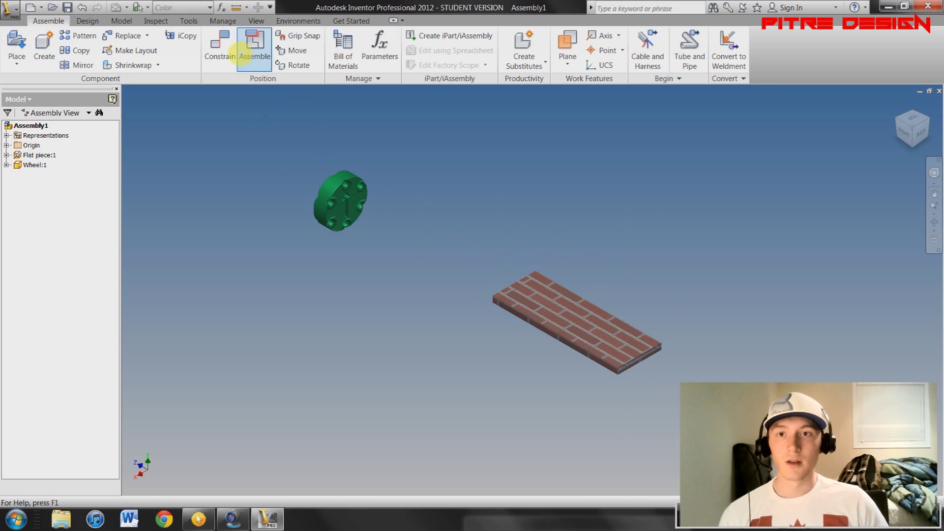
click(228, 51)
drag(274, 72, 218, 74)
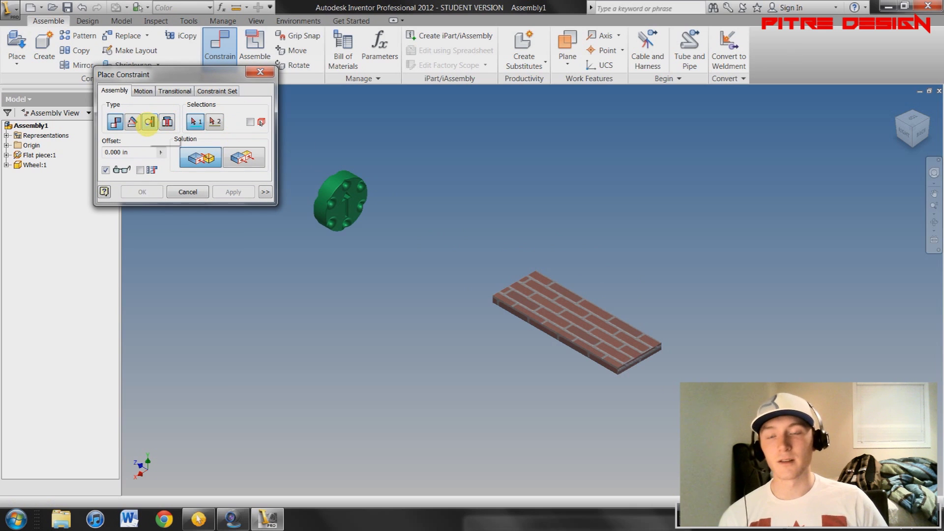
Make the wheel's round face tangent to the brick top face, then roll the wheel to test.
click(150, 121)
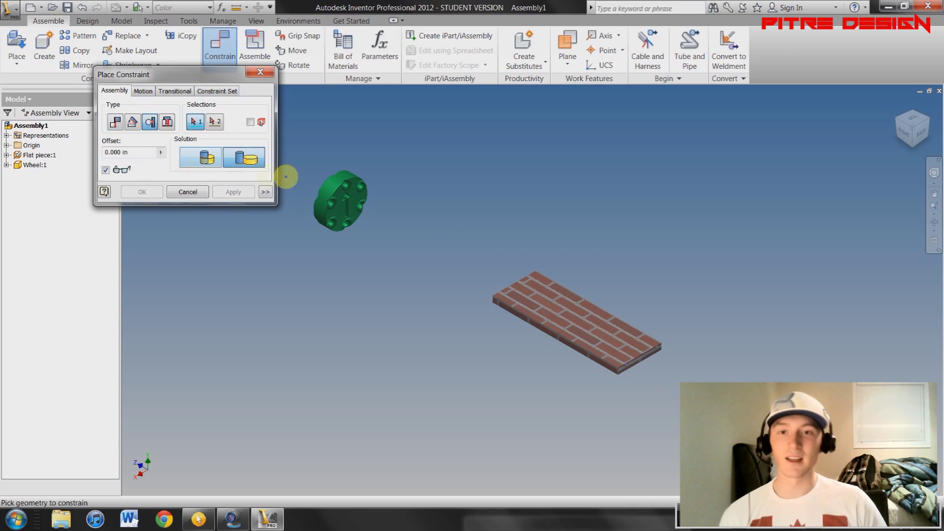
key(F5)
click(685, 364)
scroll(412, 241, up, 5)
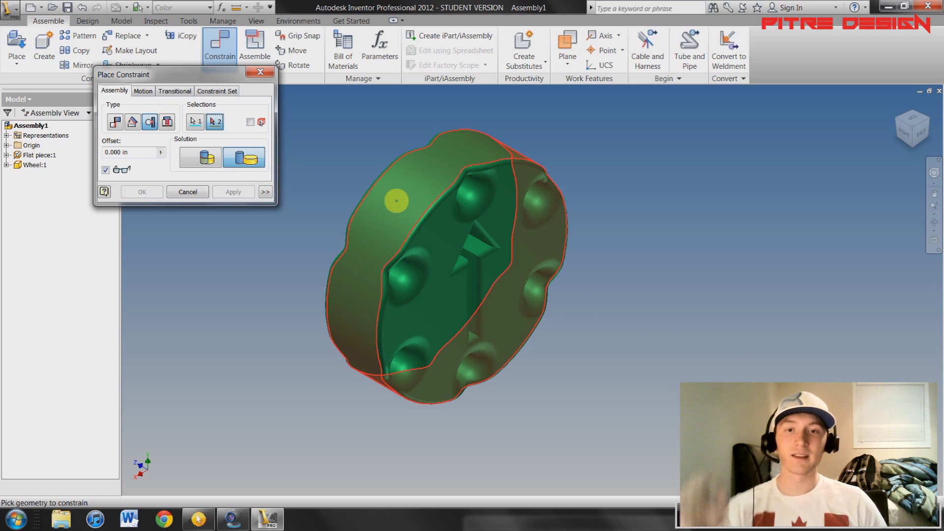
click(401, 206)
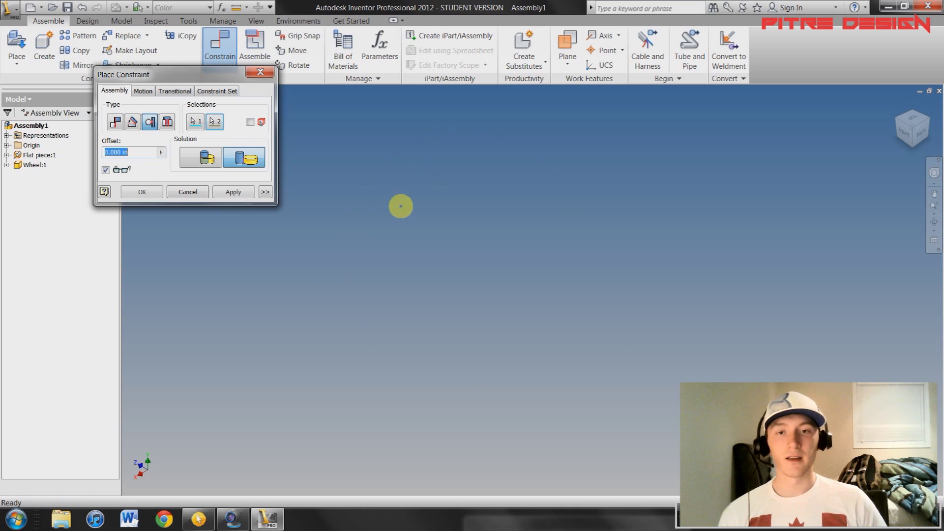
scroll(685, 309, down, 2)
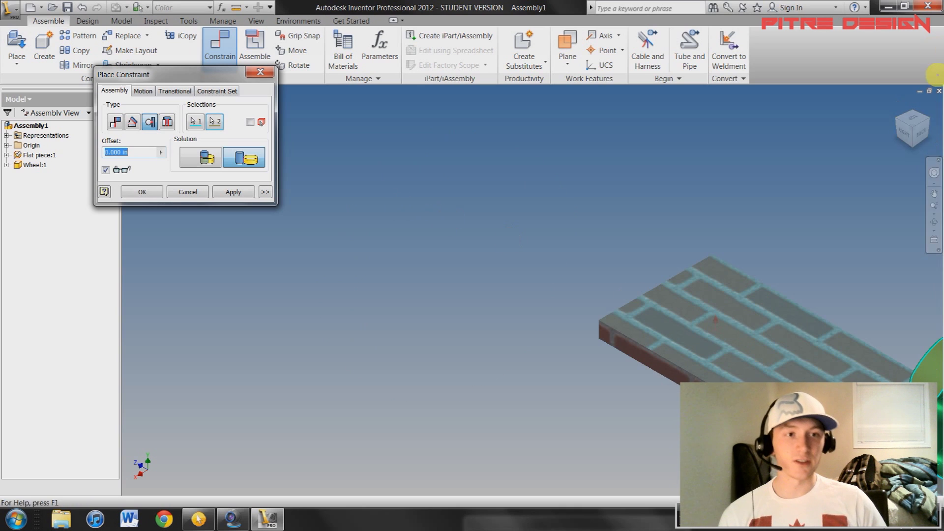
click(920, 133)
click(233, 191)
click(187, 192)
drag(587, 250, 613, 251)
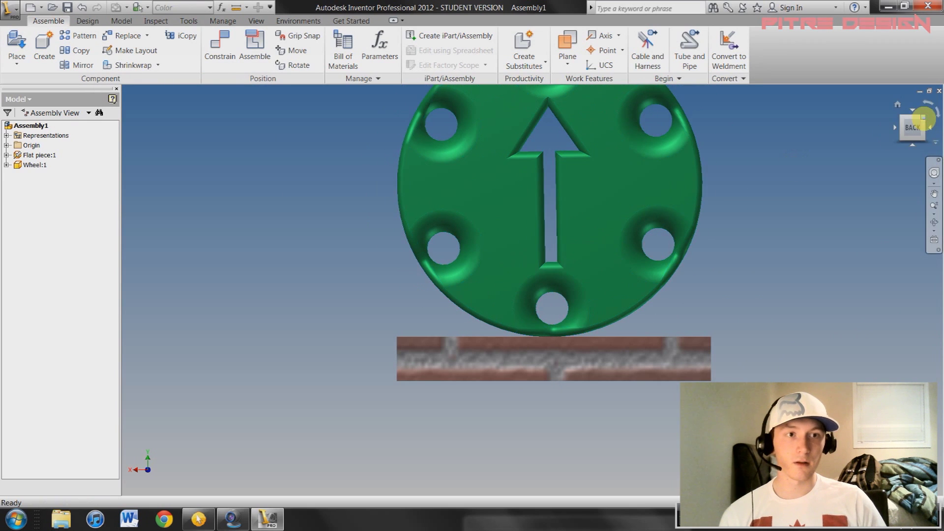
click(922, 118)
Flush the wheel's side face with the flat piece's face at 0.5 in offset.
click(227, 70)
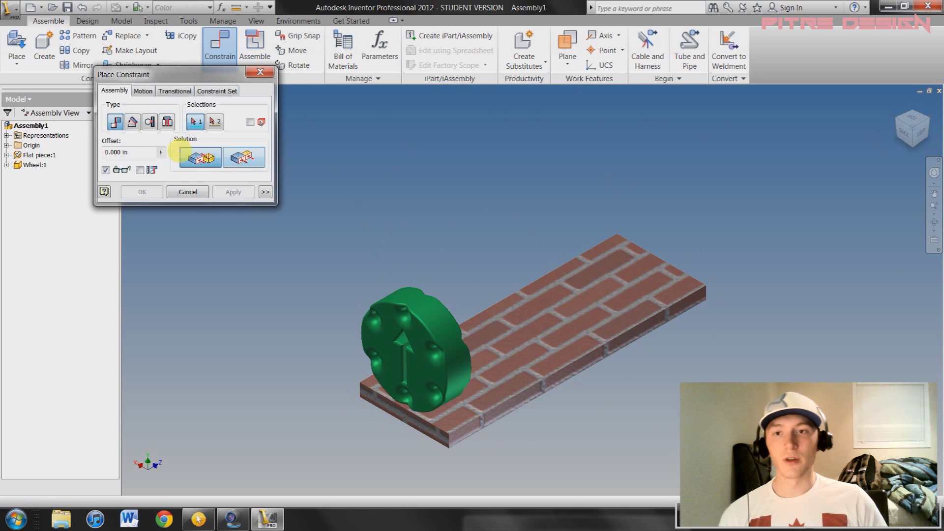
scroll(415, 370, down, 3)
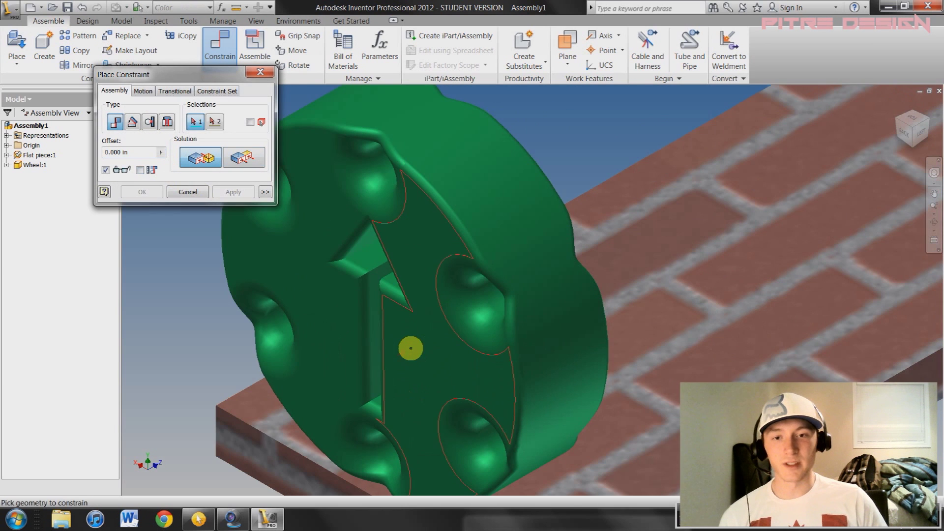
click(398, 373)
scroll(393, 383, down, 5)
scroll(387, 399, up, 5)
click(388, 399)
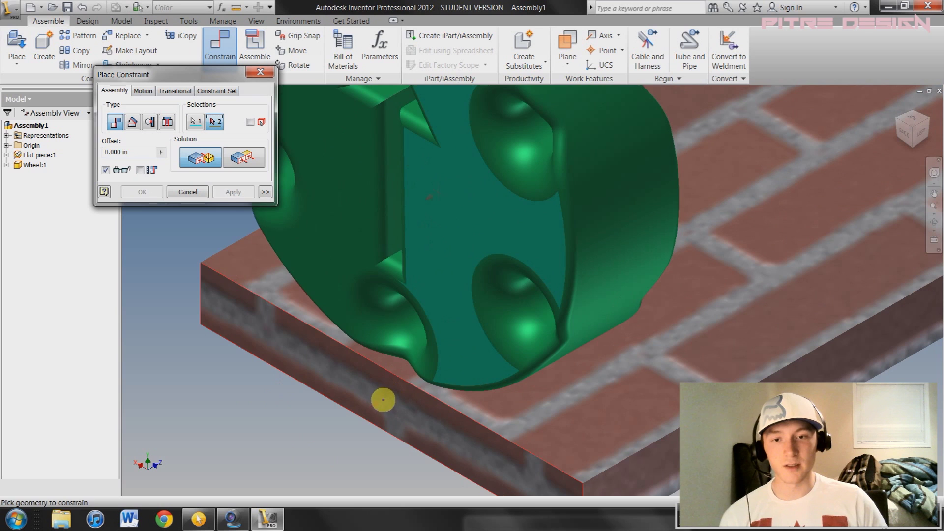
scroll(371, 322, down, 3)
click(237, 157)
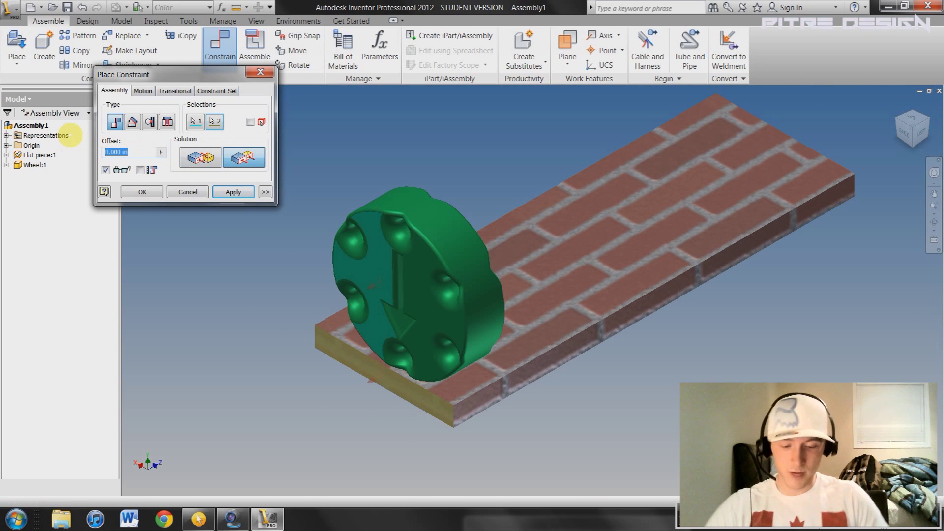
text(5)
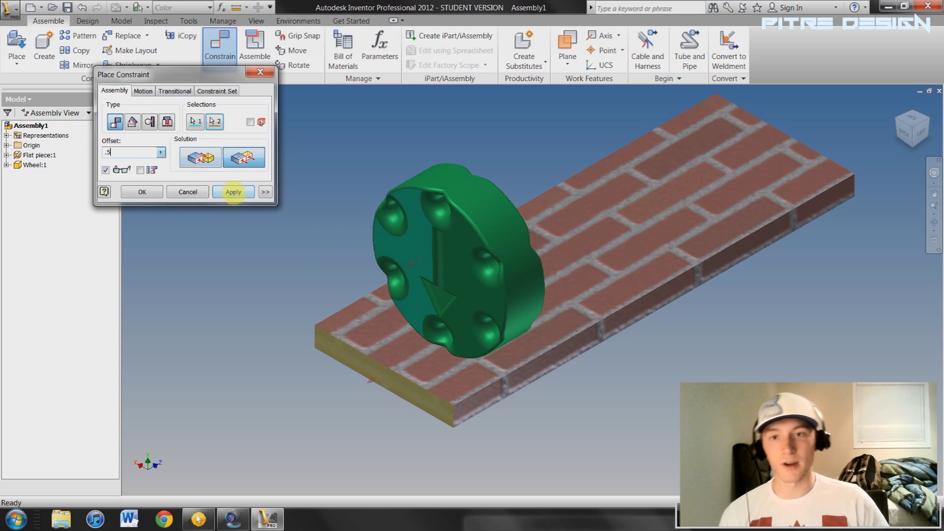
click(234, 191)
click(188, 192)
scroll(364, 243, down, 5)
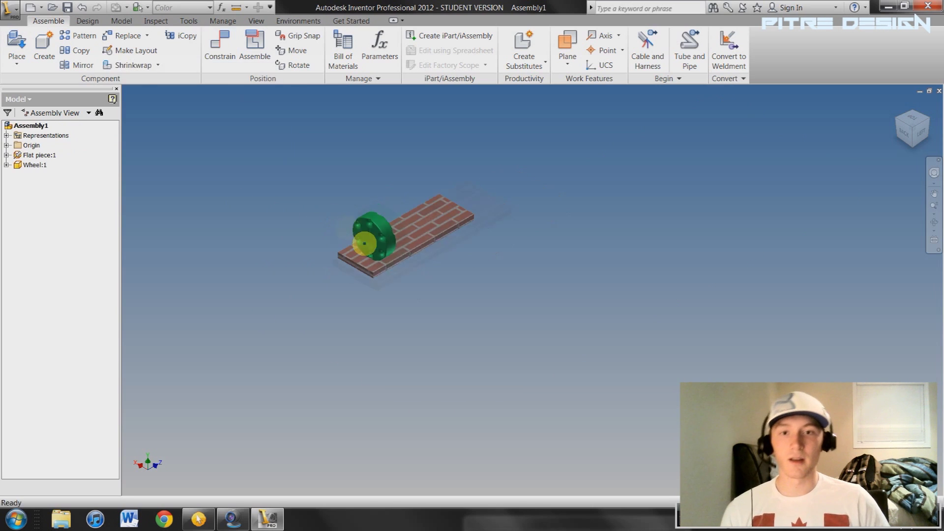
scroll(364, 243, up, 3)
Slide the wheel along the plate to check its remaining freedom.
drag(369, 220, 388, 232)
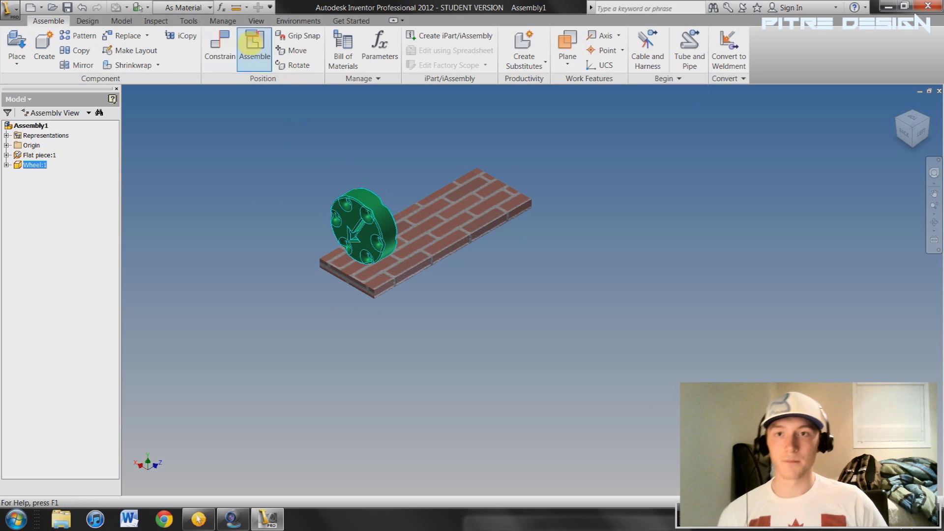
click(220, 43)
drag(203, 74, 140, 55)
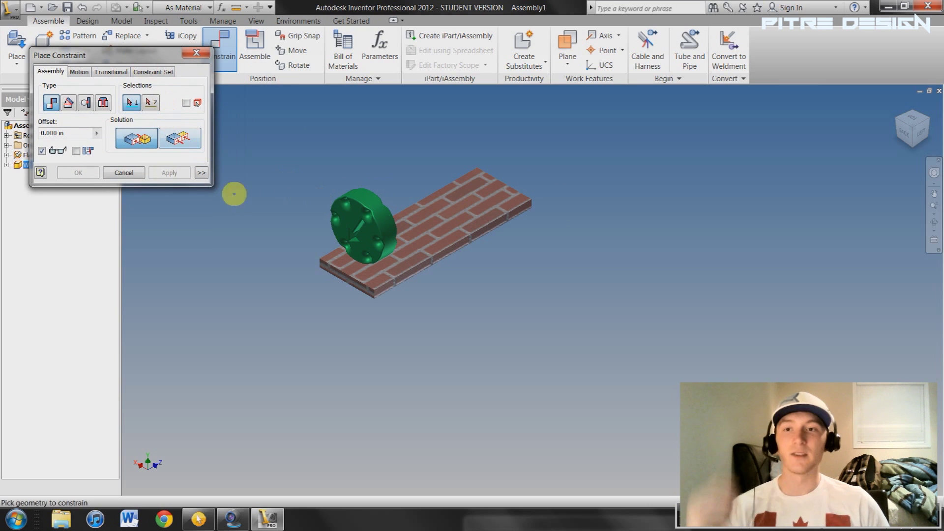
scroll(363, 205, up, 6)
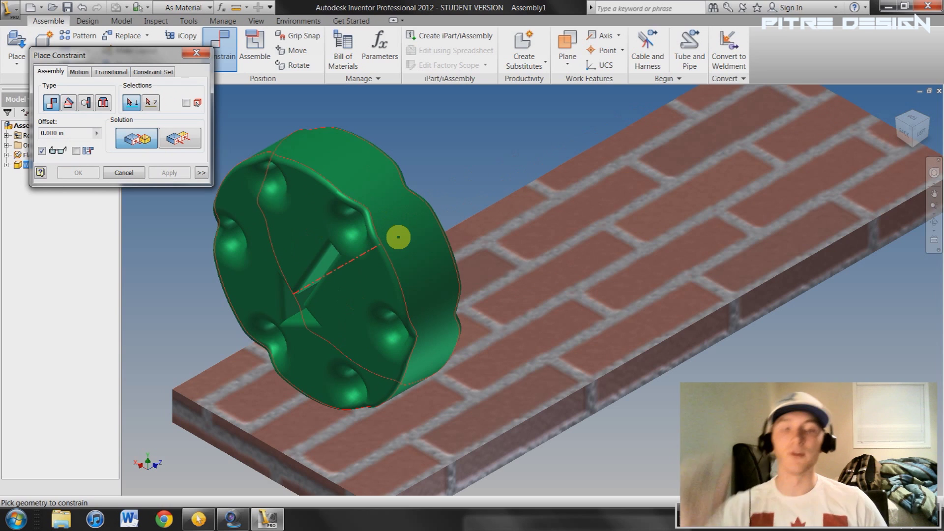
mouse_move(398, 237)
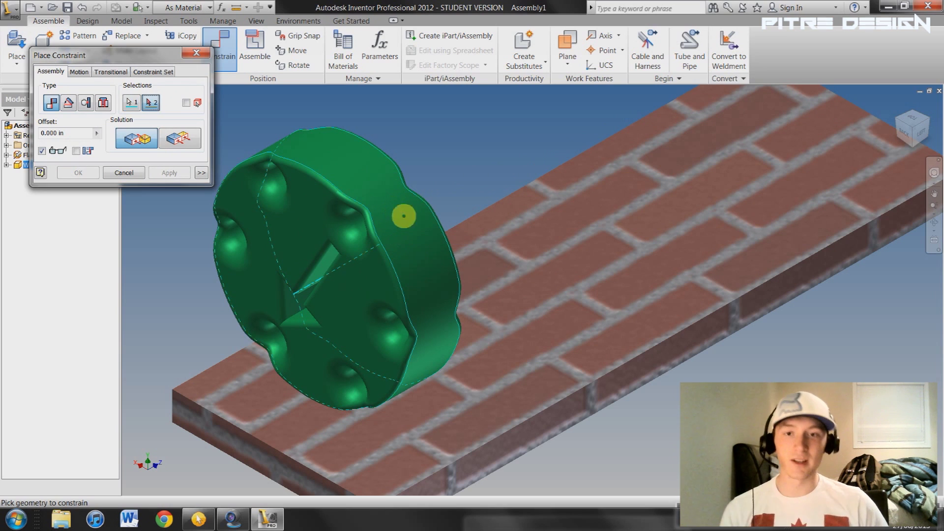
scroll(432, 320, down, 8)
scroll(418, 340, up, 8)
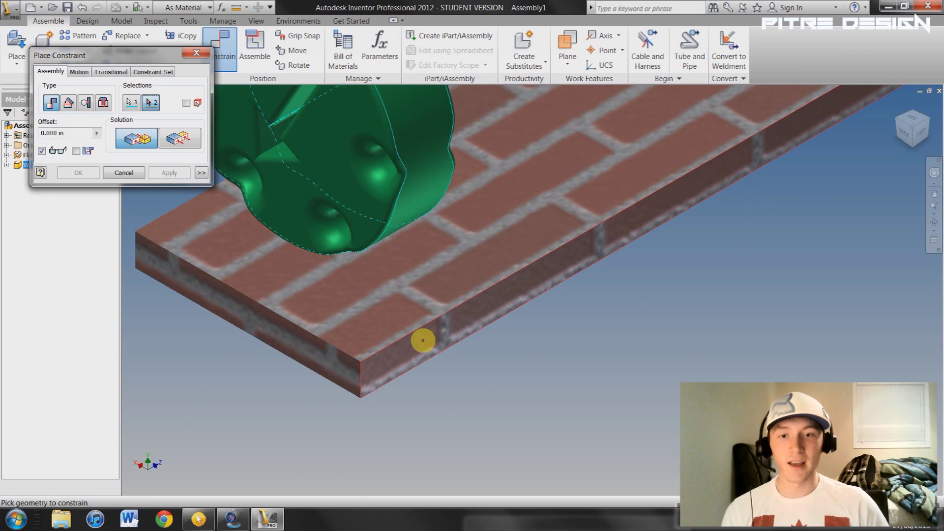
scroll(419, 345, down, 8)
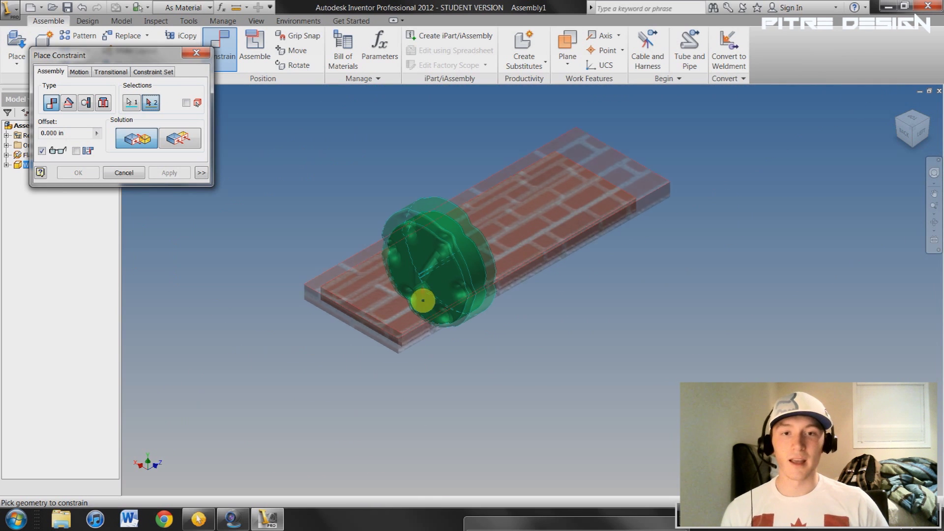
click(905, 134)
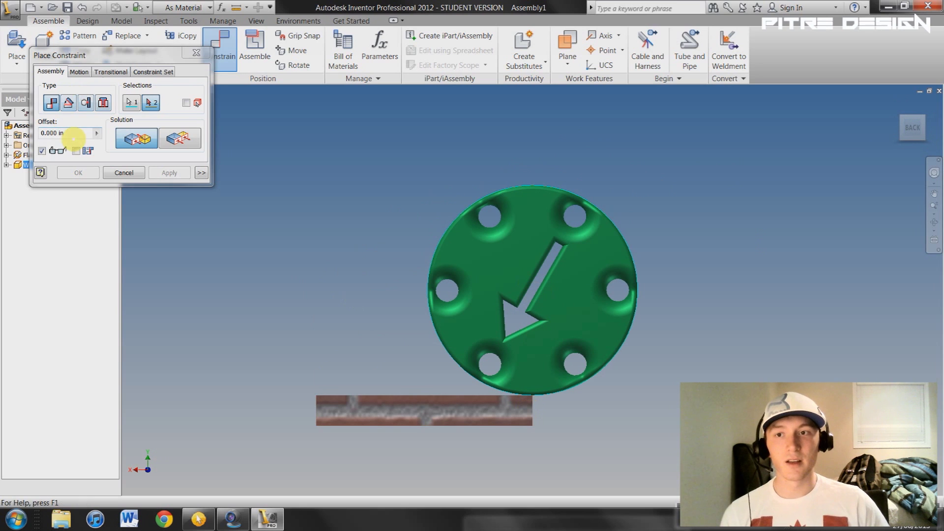
Try constraining the wheel to the plate's end face, dismiss the expression error, and cancel.
drag(50, 134, 69, 134)
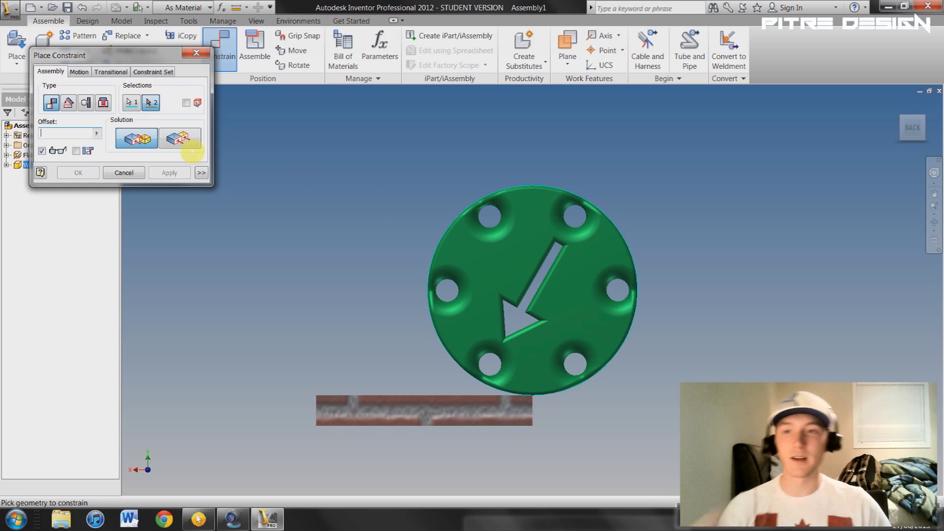
shift+middle_drag(409, 314, 423, 357)
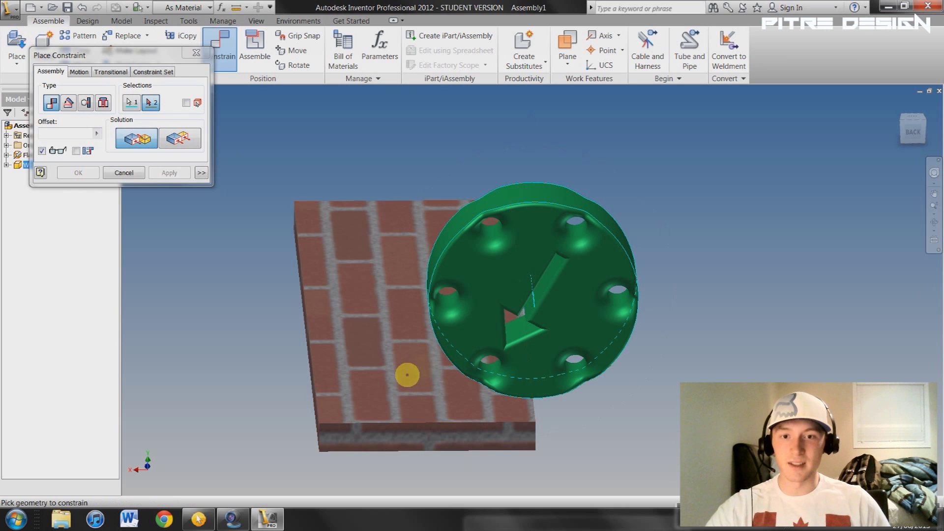
shift+middle_drag(552, 400, 495, 396)
scroll(520, 418, down, 5)
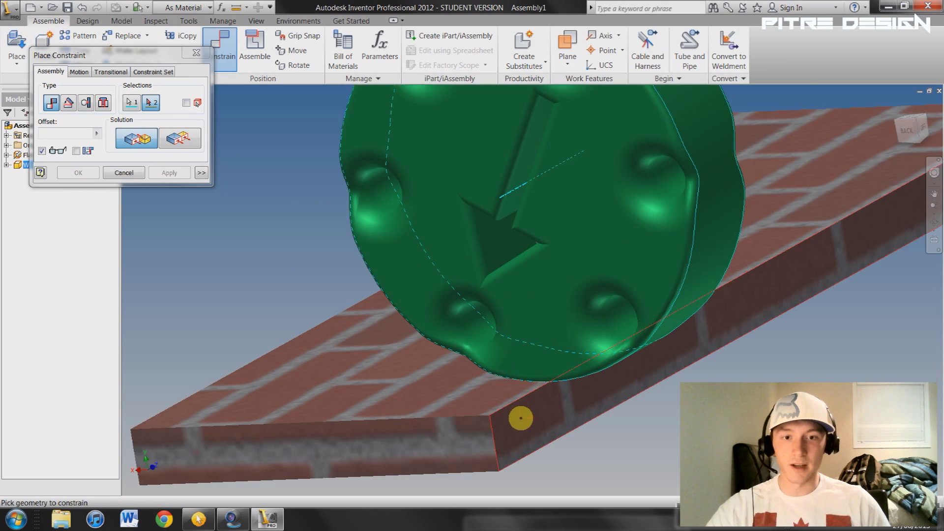
click(522, 421)
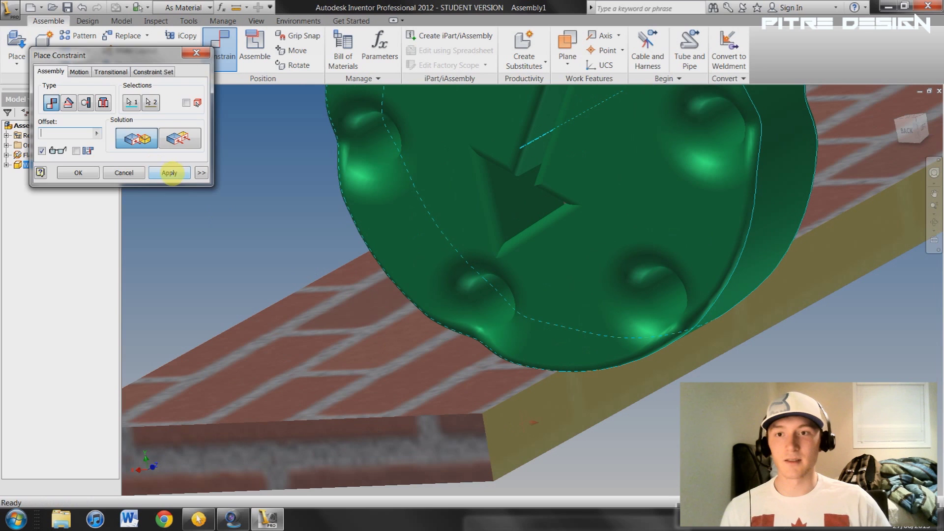
click(169, 173)
click(196, 149)
click(180, 142)
click(196, 53)
scroll(320, 138, up, 5)
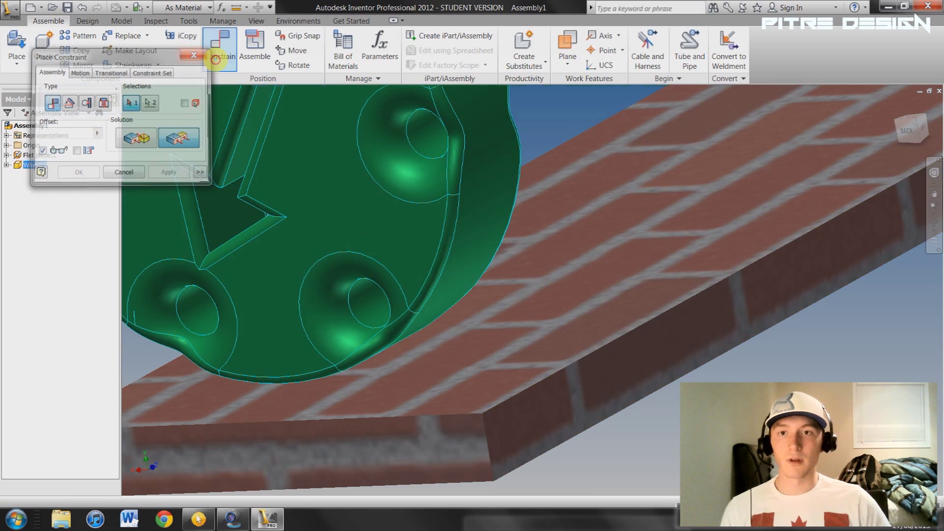
Mate the wheel's edge to the plate's edge and drag the wheel to check it.
click(220, 44)
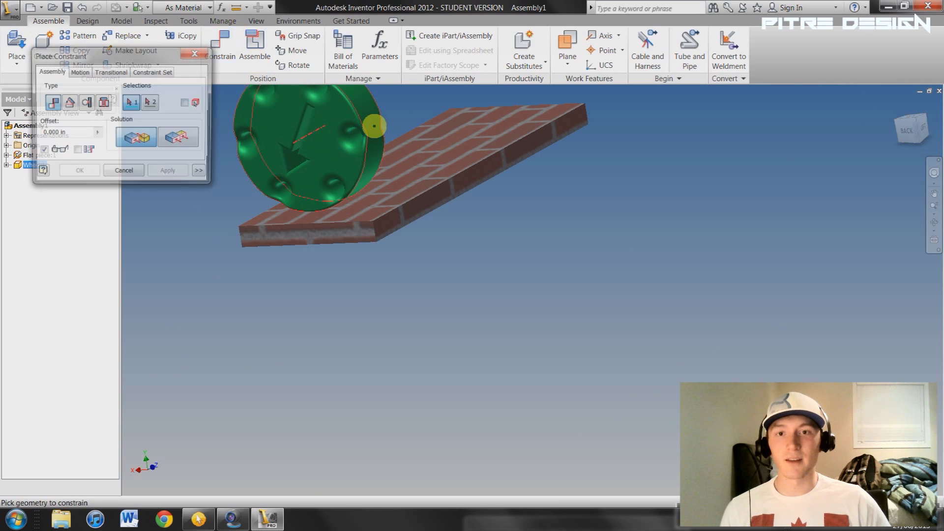
scroll(365, 114, down, 3)
click(366, 113)
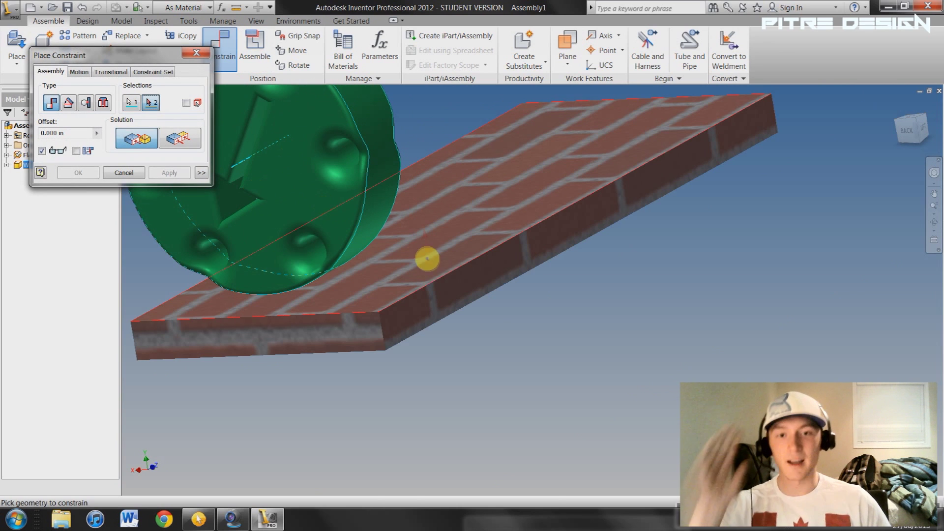
click(430, 302)
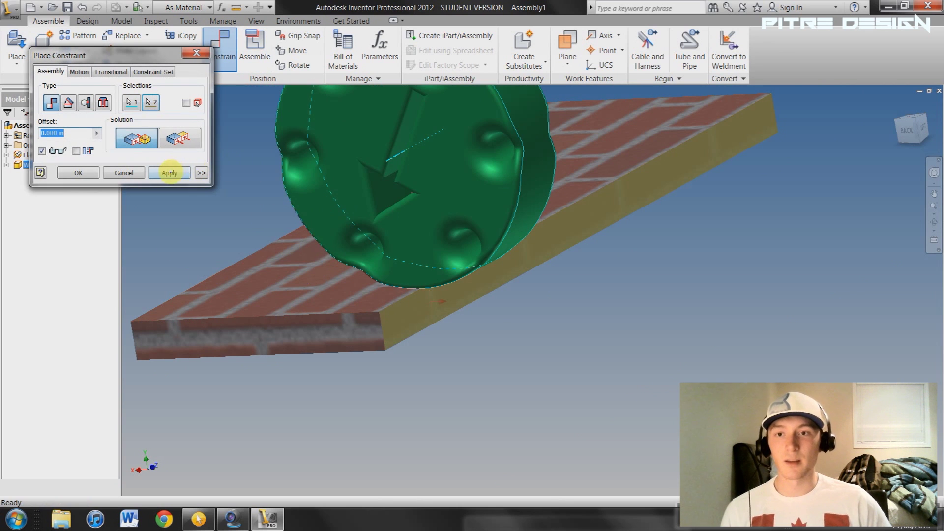
click(169, 172)
click(124, 173)
scroll(343, 200, up, 5)
drag(352, 193, 327, 179)
click(5, 165)
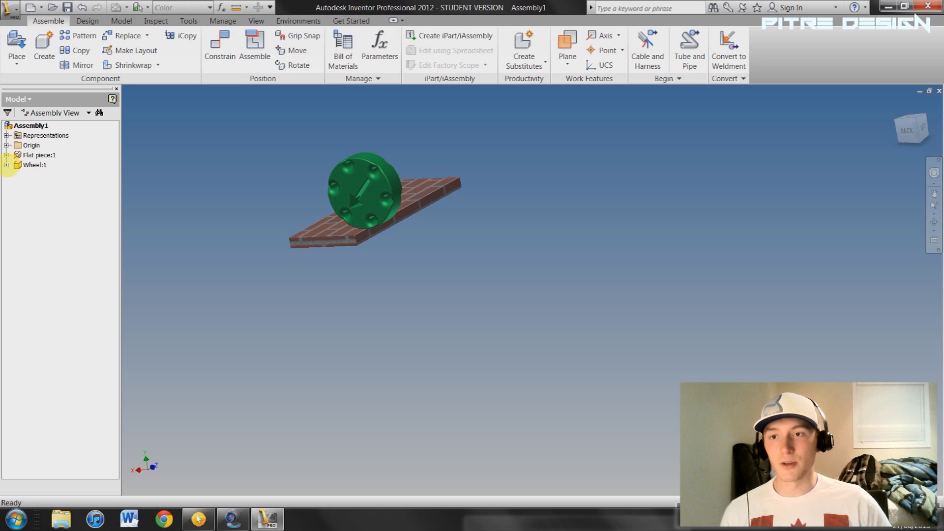
Set Wheel:1's Mate:1 offset first to 0.1 in, then to -0.500 in.
click(6, 165)
double_click(41, 215)
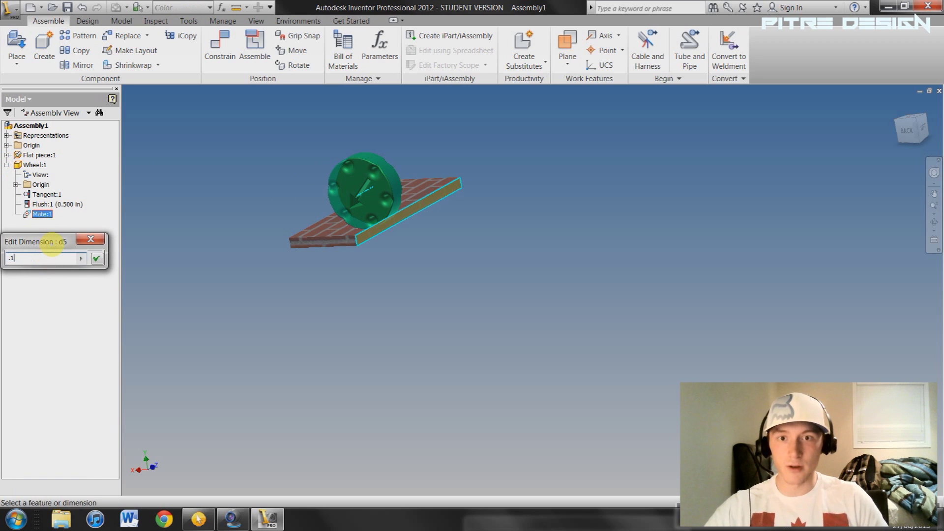
key(Return)
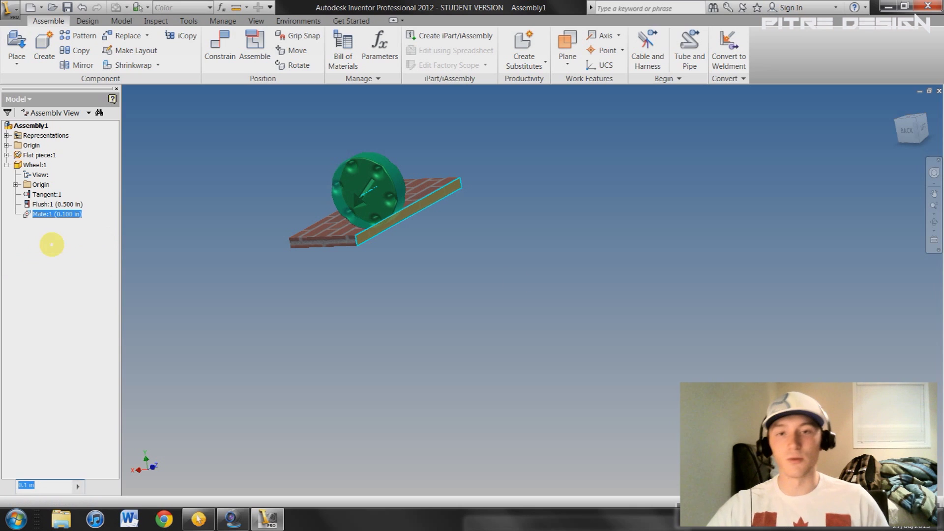
key(Escape)
click(906, 132)
click(51, 215)
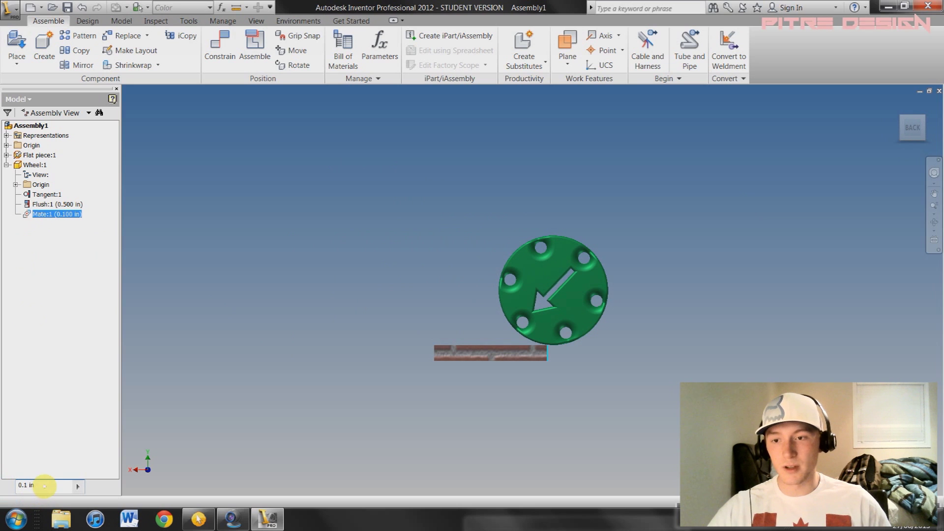
drag(41, 485, 9, 485)
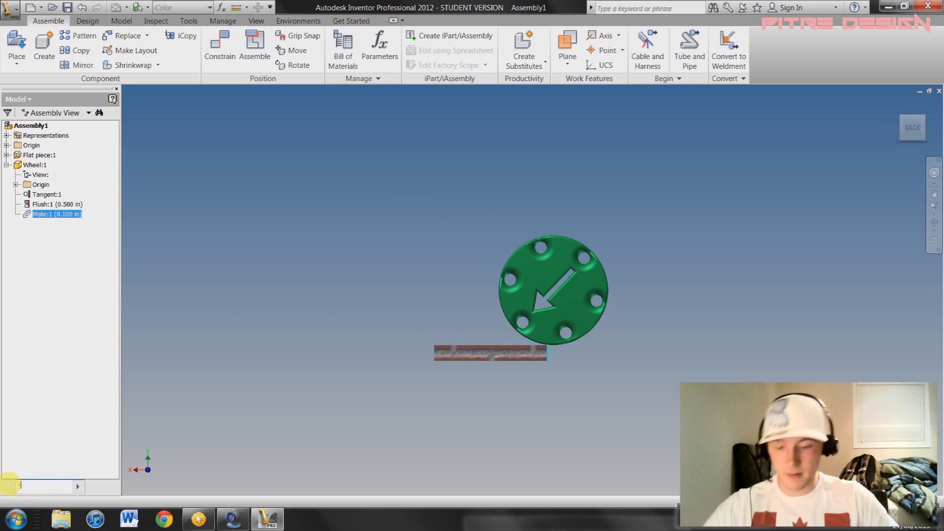
key(Return)
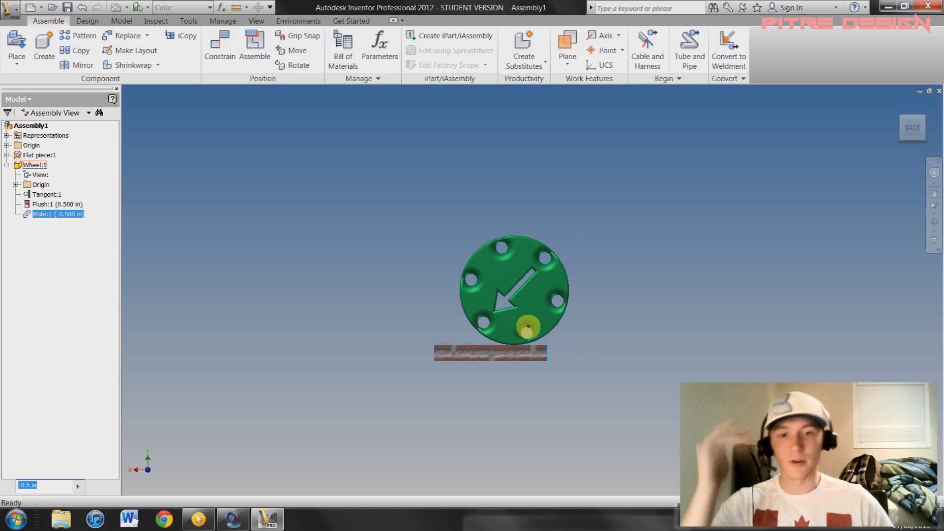
key(F4)
mouse_move(523, 329)
mouse_down()
mouse_move(528, 280)
mouse_move(508, 320)
mouse_up()
key(Escape)
click(483, 368)
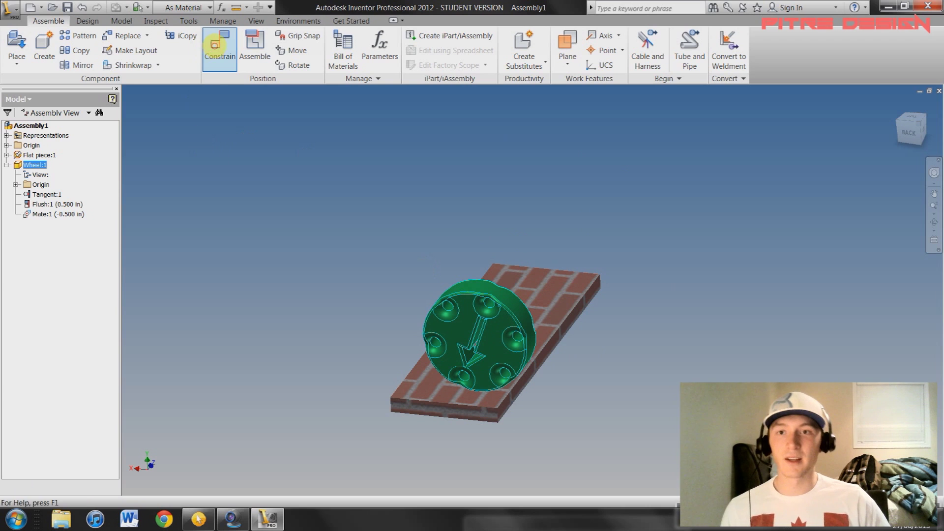
Set up a Directed Angle constraint between the wheel's XZ Plane and the brick plate.
click(215, 44)
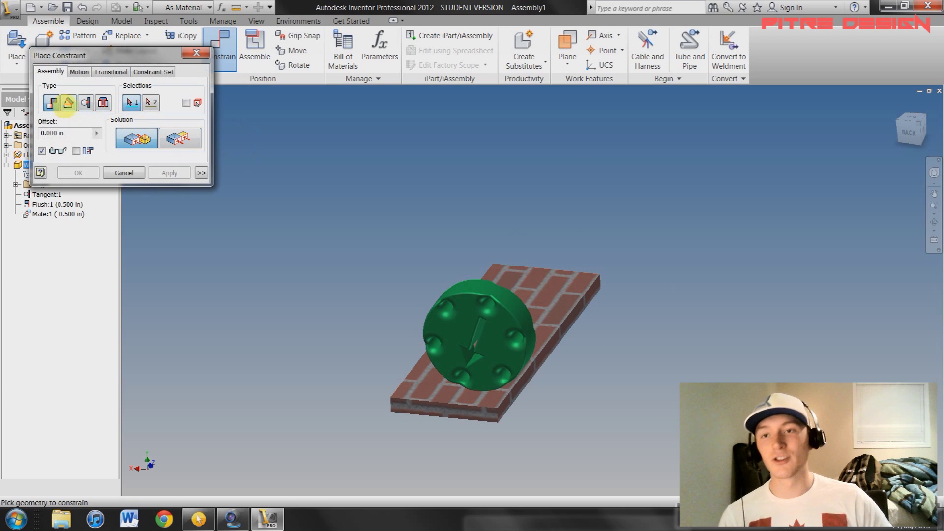
click(68, 103)
click(121, 139)
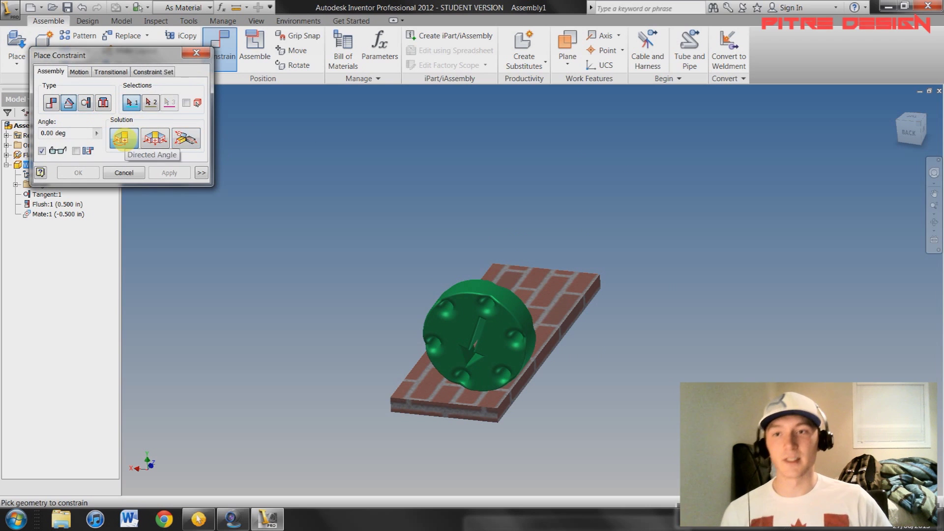
drag(121, 55, 206, 10)
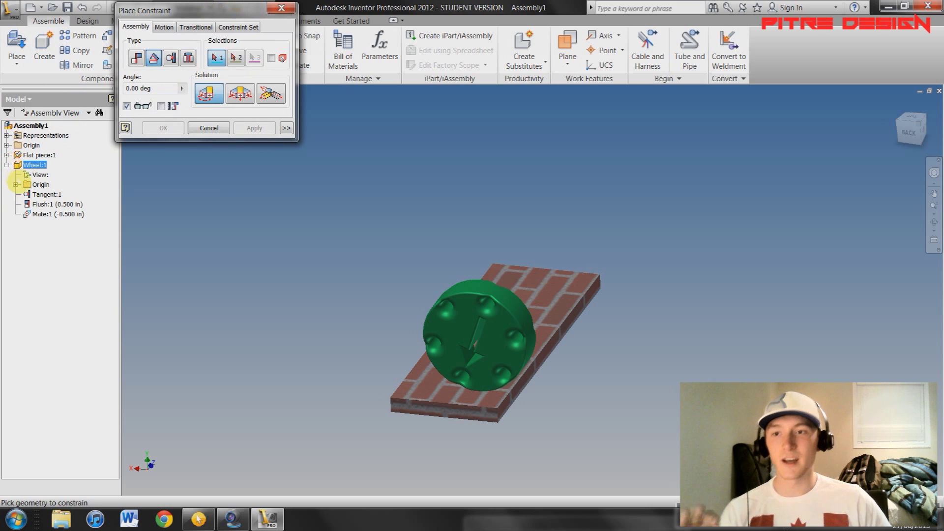
click(15, 184)
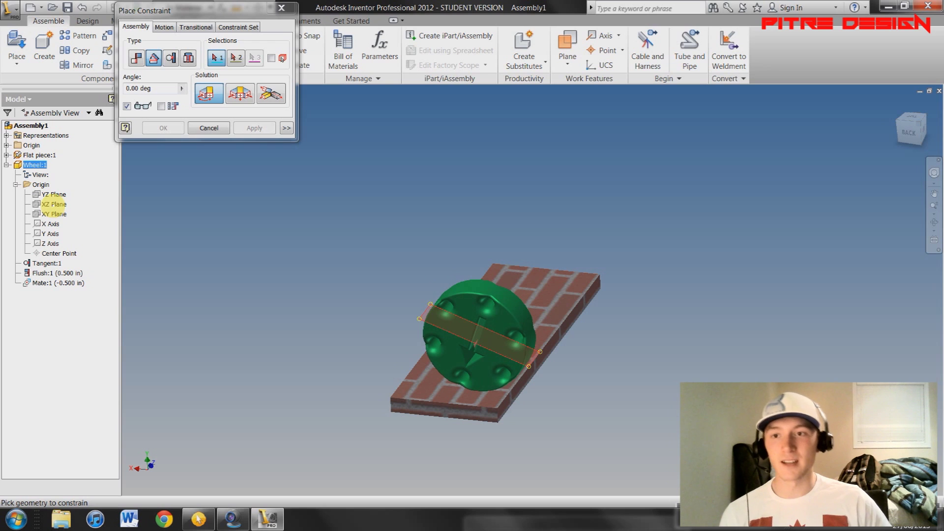
click(53, 204)
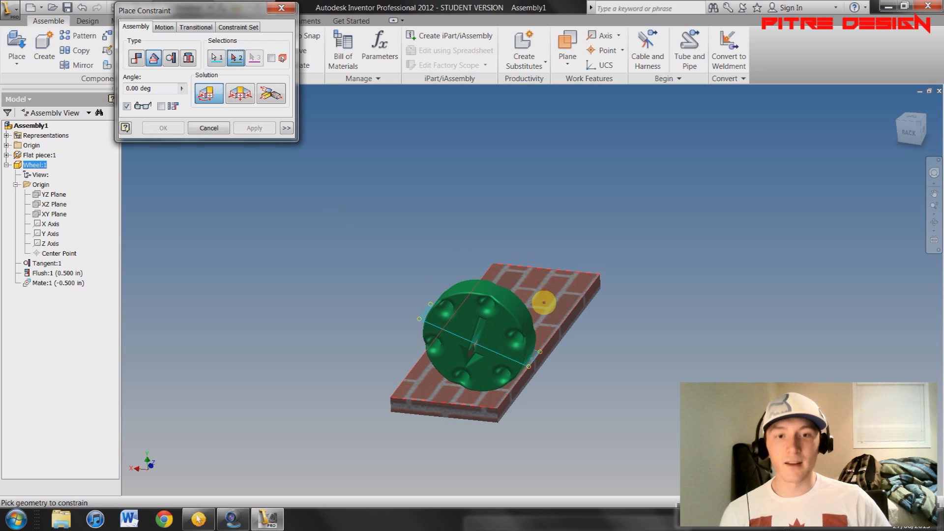
scroll(545, 304, down, 3)
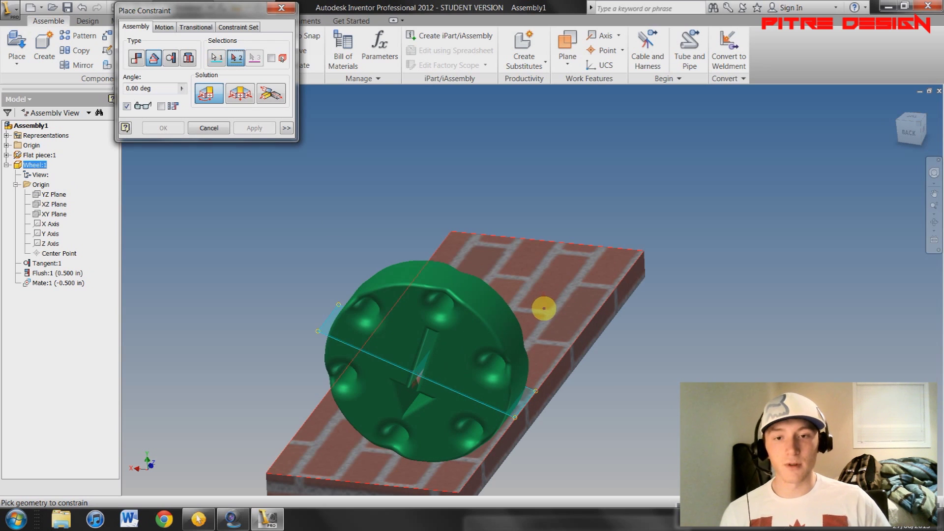
click(543, 308)
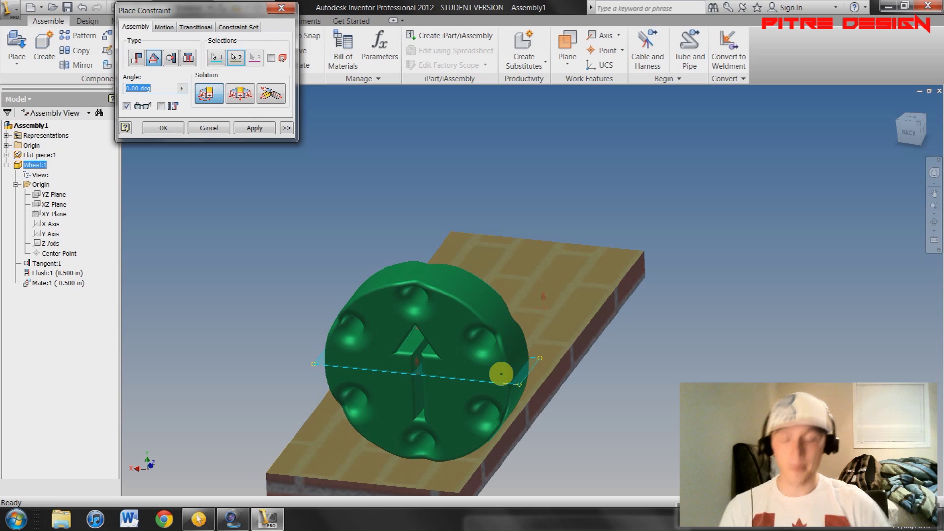
Apply the angle constraint at 0°, close the dialog, and bring up Place Component.
text(9)
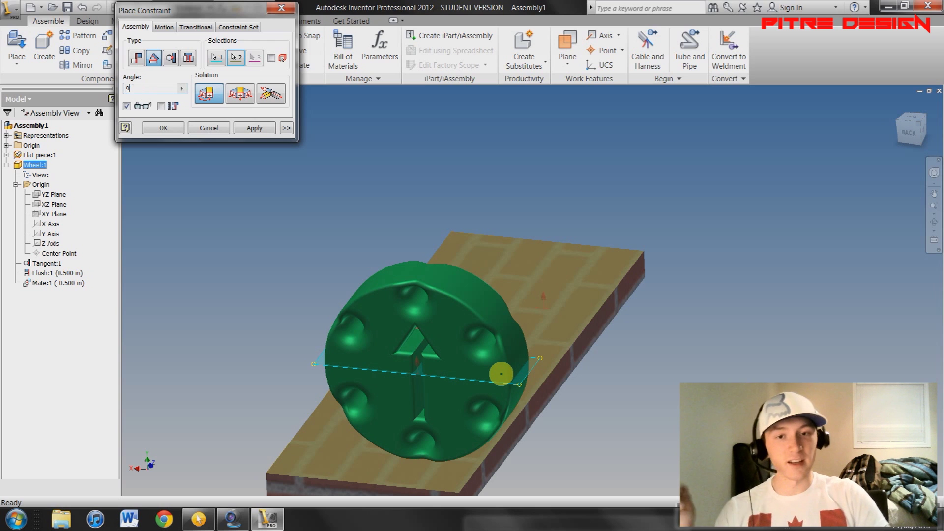
text(0)
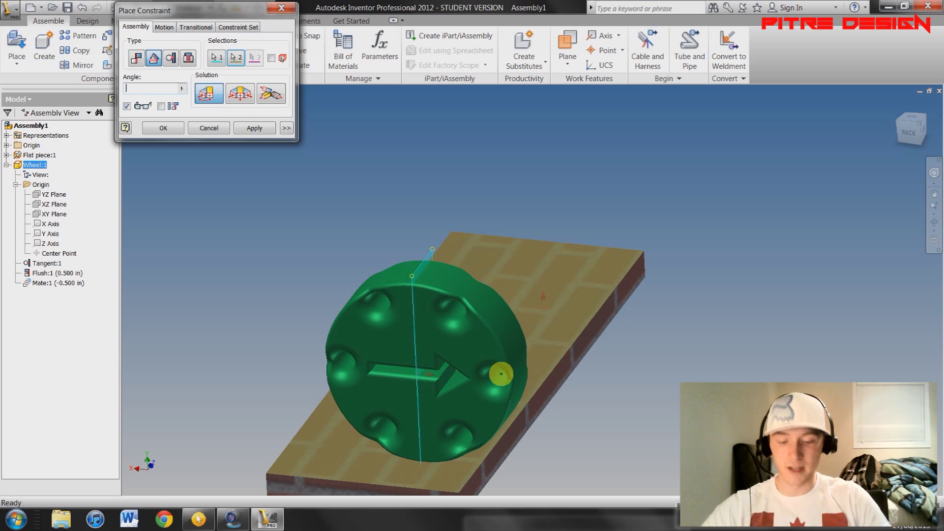
key(BackSpace)
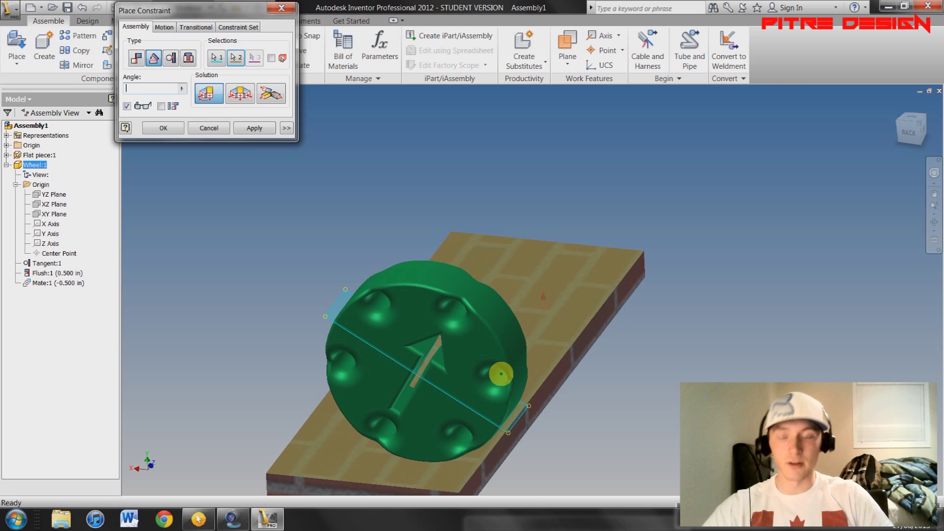
text(0)
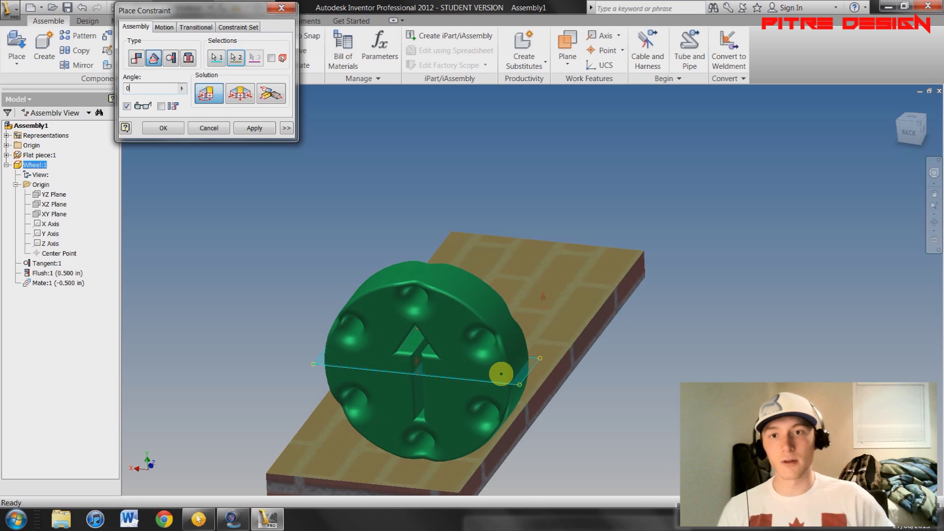
click(254, 128)
click(209, 128)
click(438, 326)
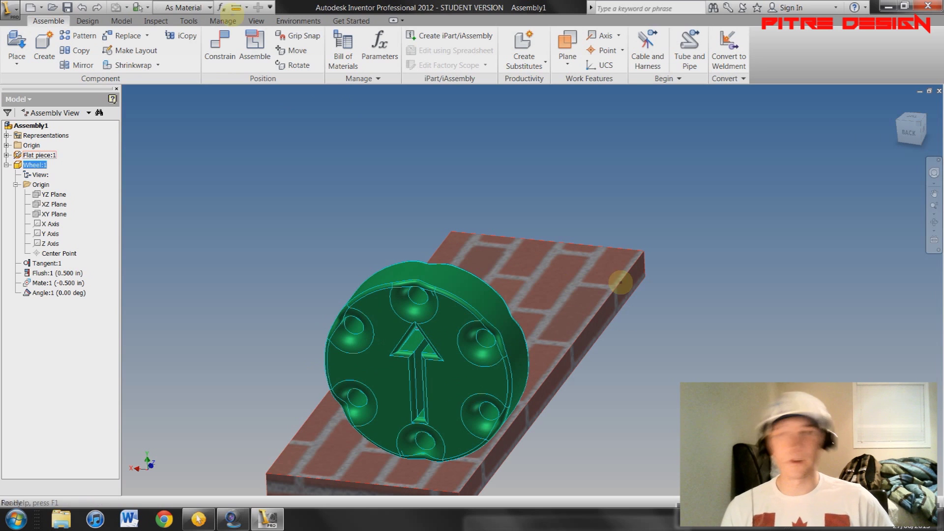
click(481, 357)
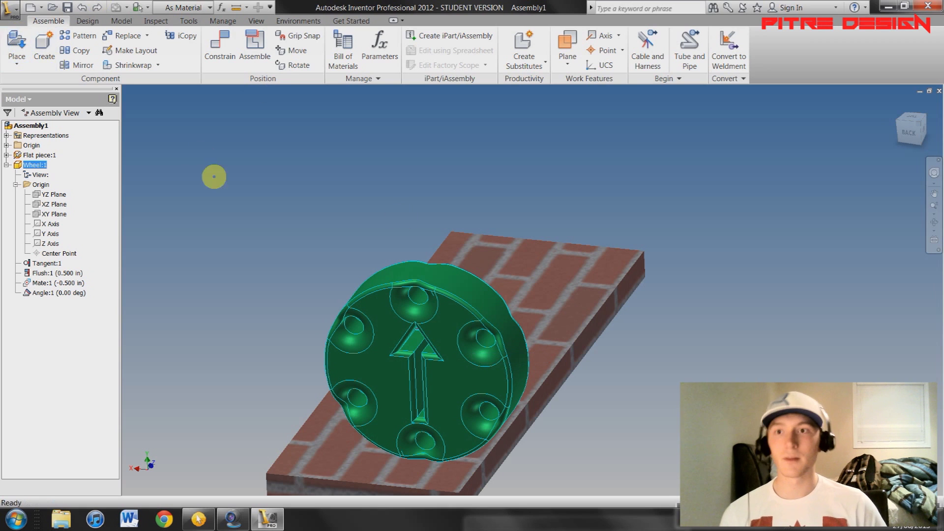
click(16, 44)
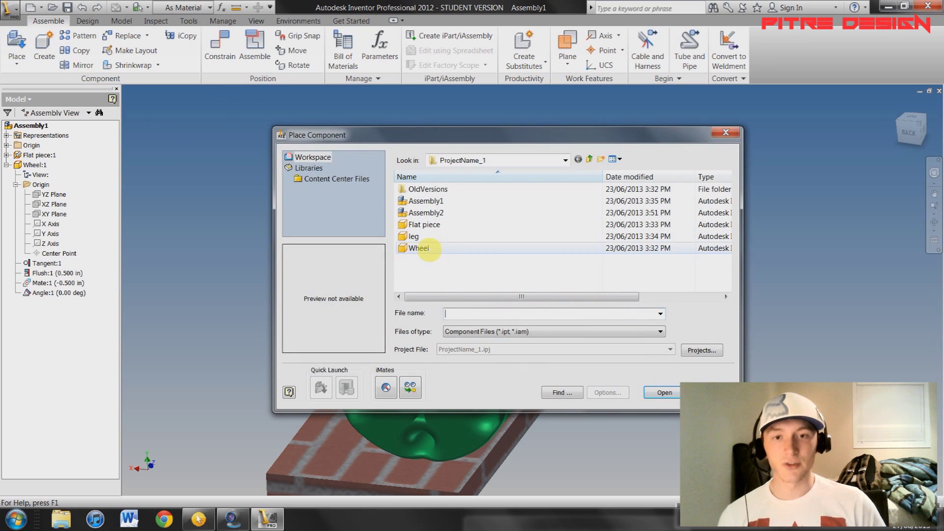
Place one more Wheel part beside the first, accepting the student watermark warning.
click(426, 249)
click(663, 393)
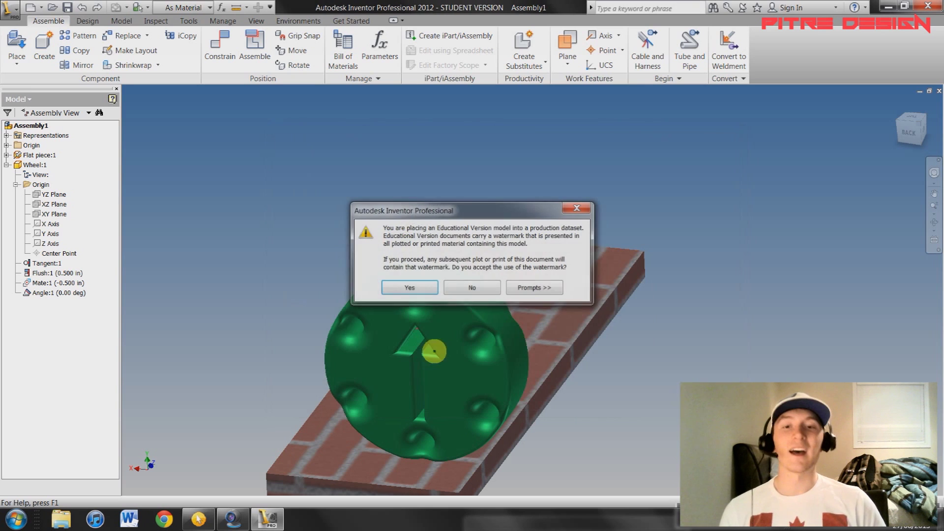
click(407, 287)
click(254, 308)
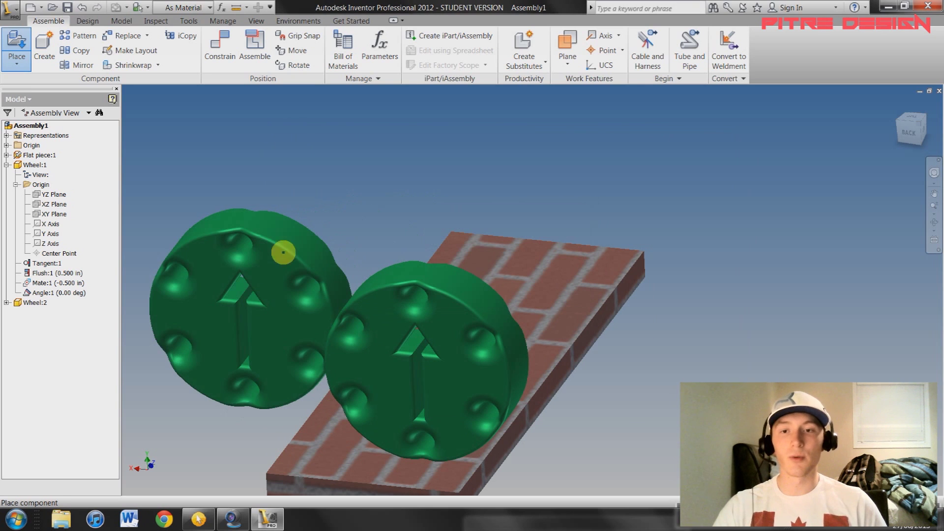
key(Escape)
key(F4)
drag(371, 269, 393, 306)
drag(419, 266, 480, 246)
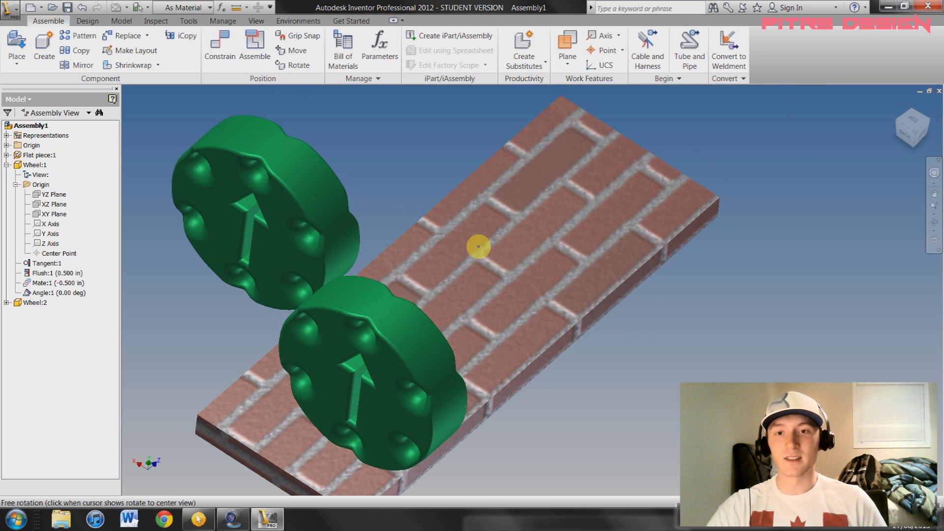
Mate the facing surfaces of the upper and lower wheels.
click(220, 49)
click(301, 197)
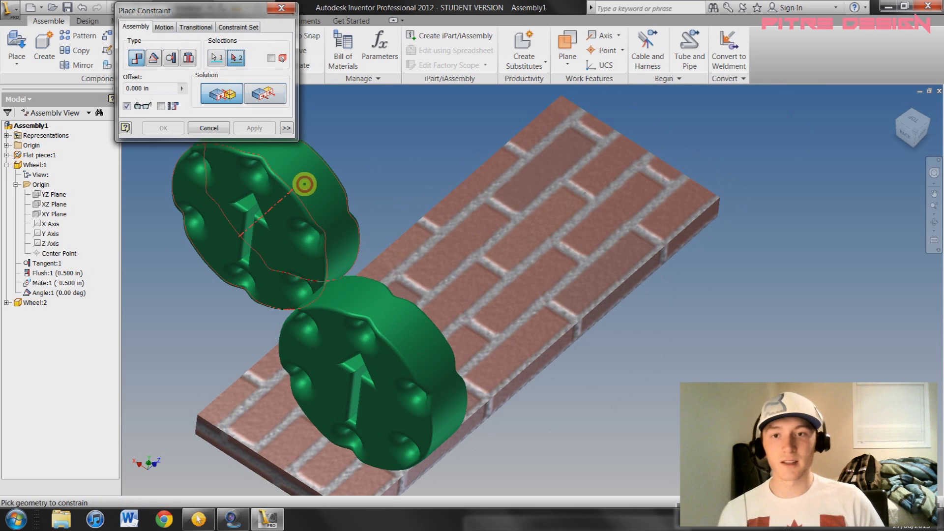
click(447, 323)
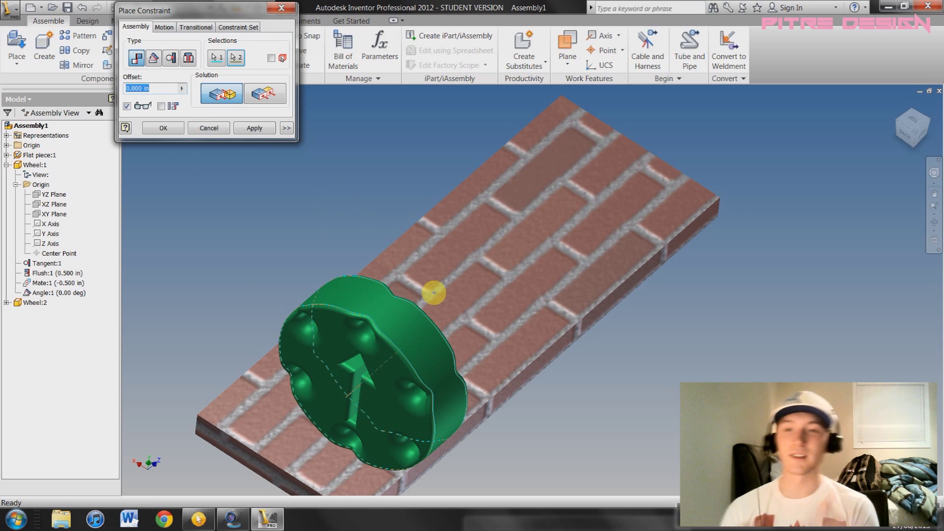
click(254, 128)
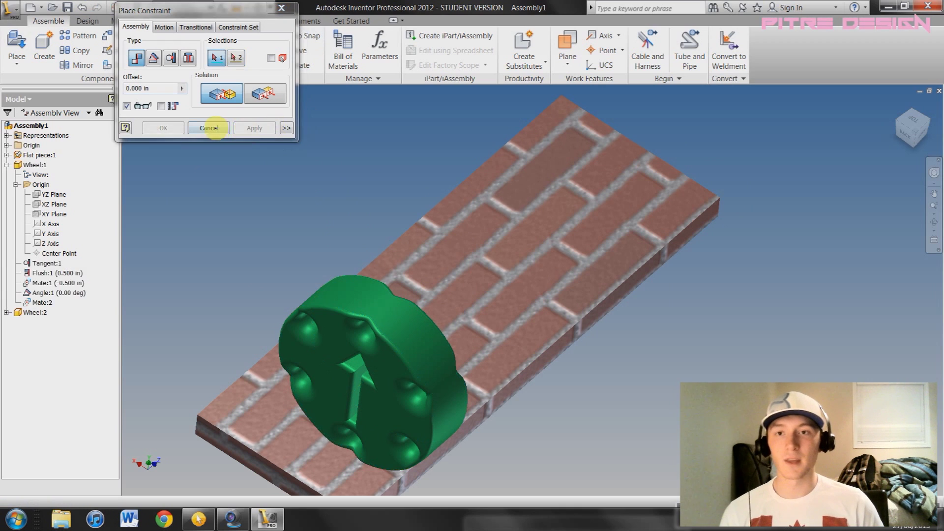
click(209, 127)
Drag the wheels and orbit the view to check Wheel:2's position after the mate.
drag(381, 316, 347, 342)
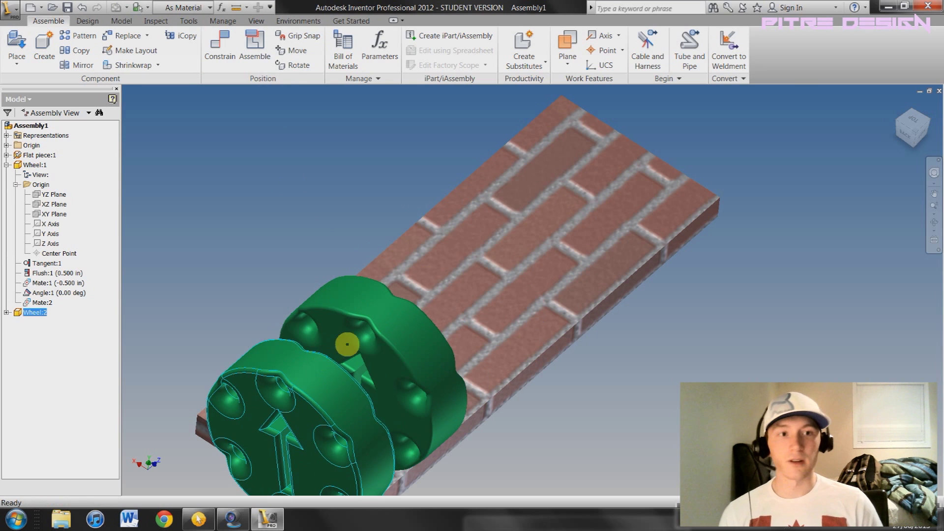
click(901, 127)
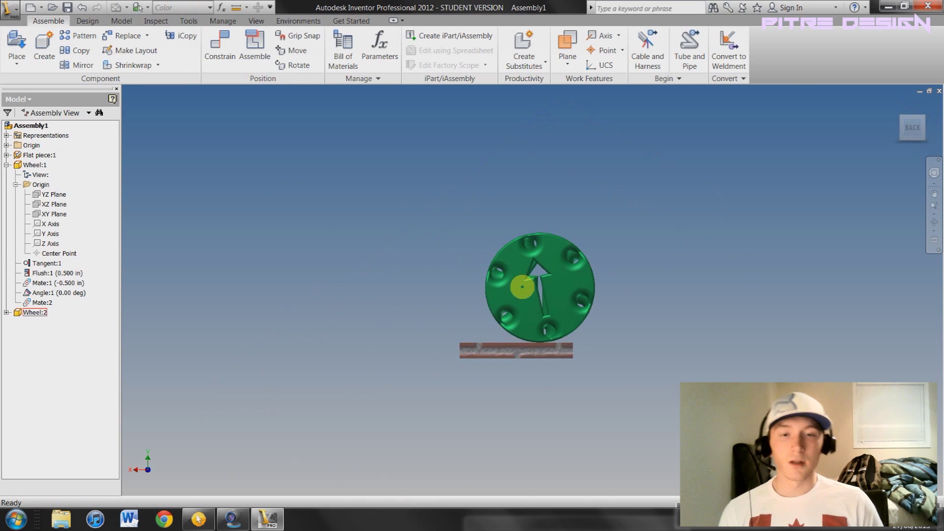
mouse_move(543, 272)
mouse_down()
mouse_move(585, 217)
mouse_move(582, 370)
mouse_move(579, 218)
mouse_move(585, 353)
mouse_move(514, 309)
mouse_move(567, 400)
mouse_move(599, 286)
mouse_move(506, 282)
mouse_move(537, 288)
mouse_up()
key(F4)
drag(521, 322, 573, 252)
click(627, 245)
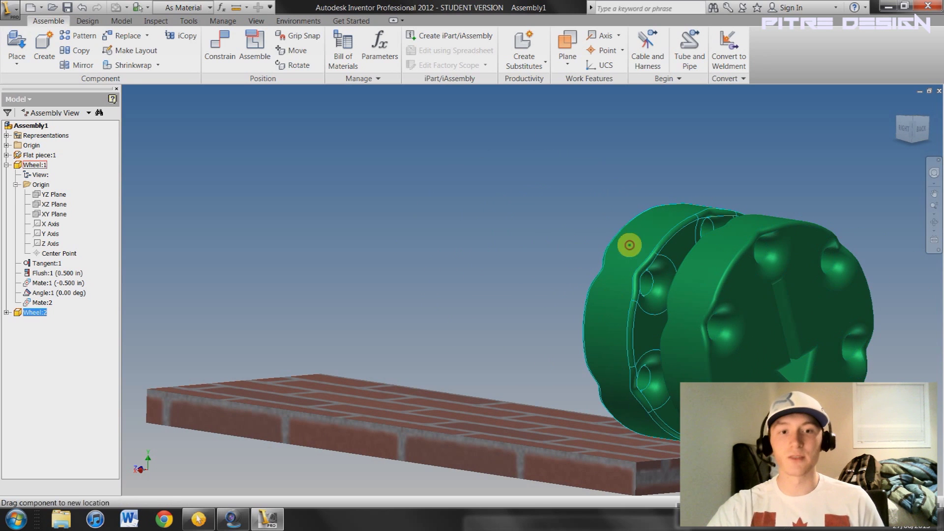
drag(702, 308, 846, 381)
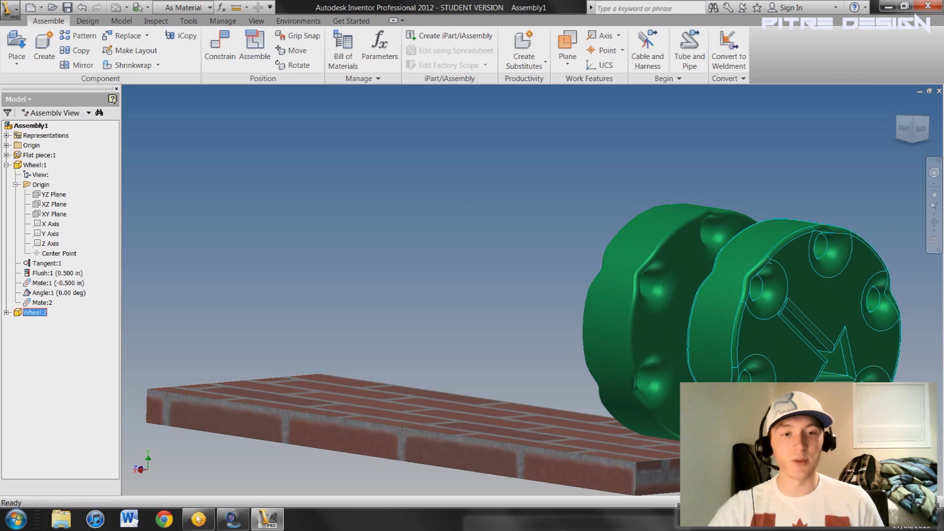
drag(803, 352, 802, 353)
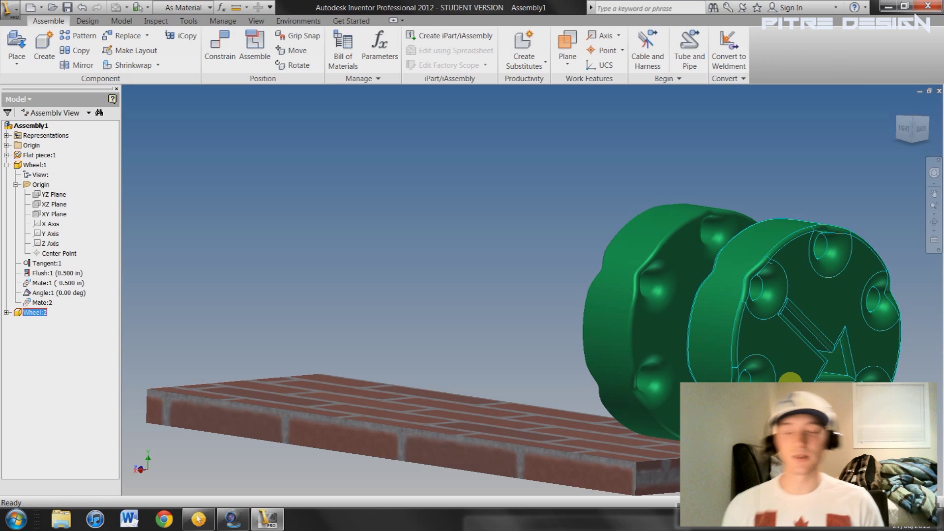